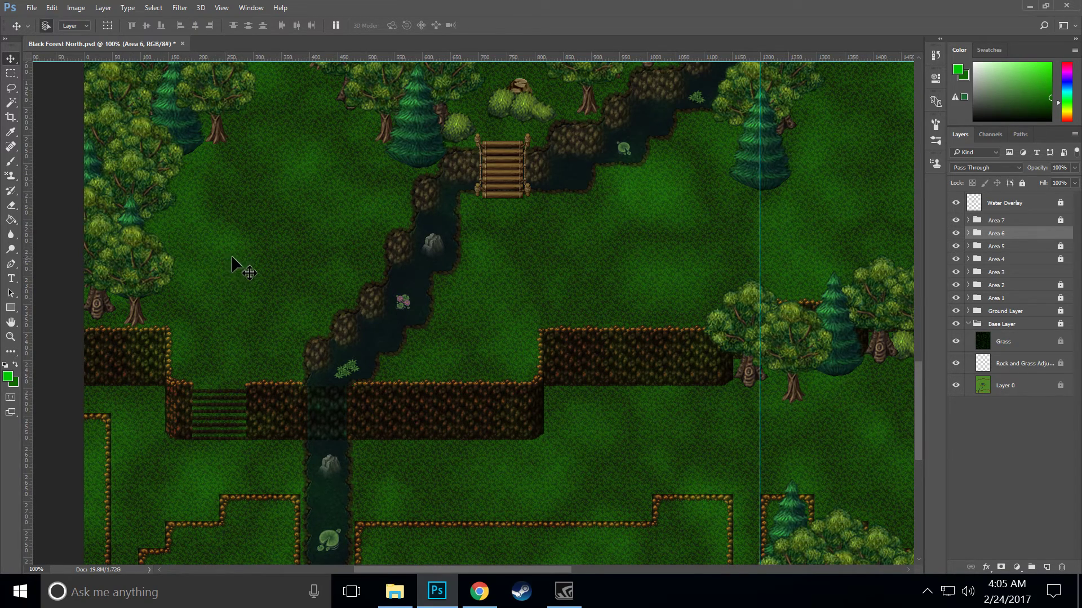
Step: Duplicate the Area 6 trees on the west edge above the cliff and place the copies in the map's southwest corner
{"action": "scroll", "coordinate": [278, 420], "scroll_direction": "down", "scroll_amount": 3}
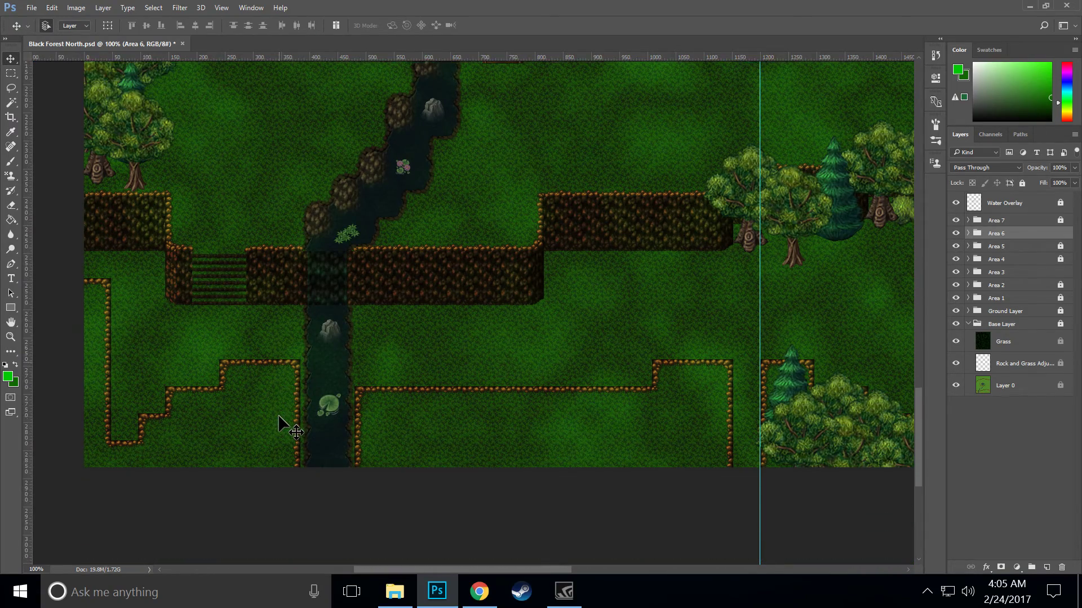
{"action": "scroll", "coordinate": [279, 423], "scroll_direction": "up", "scroll_amount": 5}
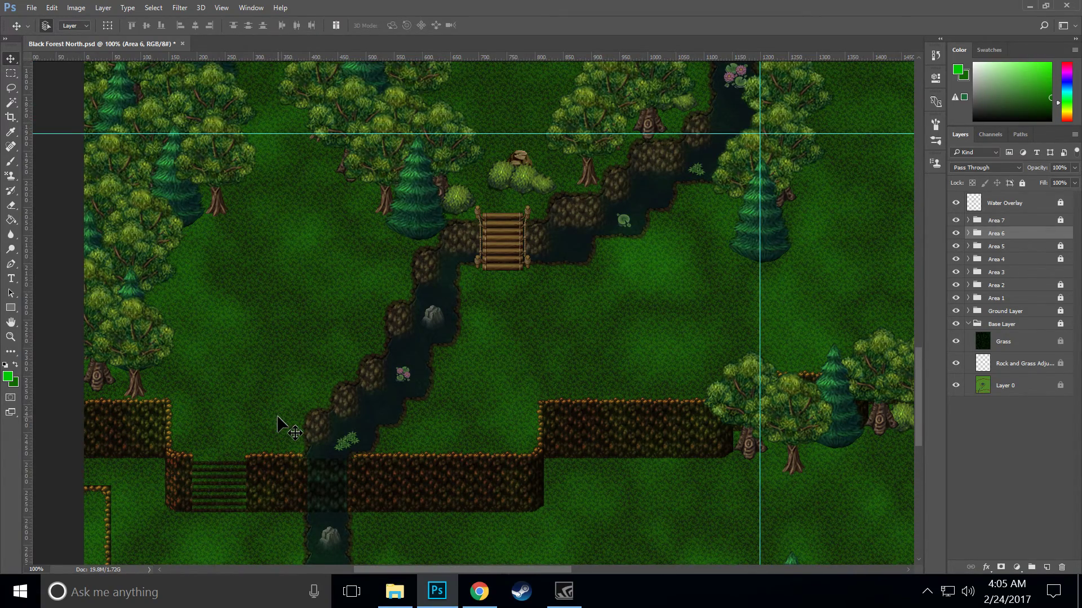
{"action": "scroll", "coordinate": [279, 424], "scroll_direction": "down", "scroll_amount": 1}
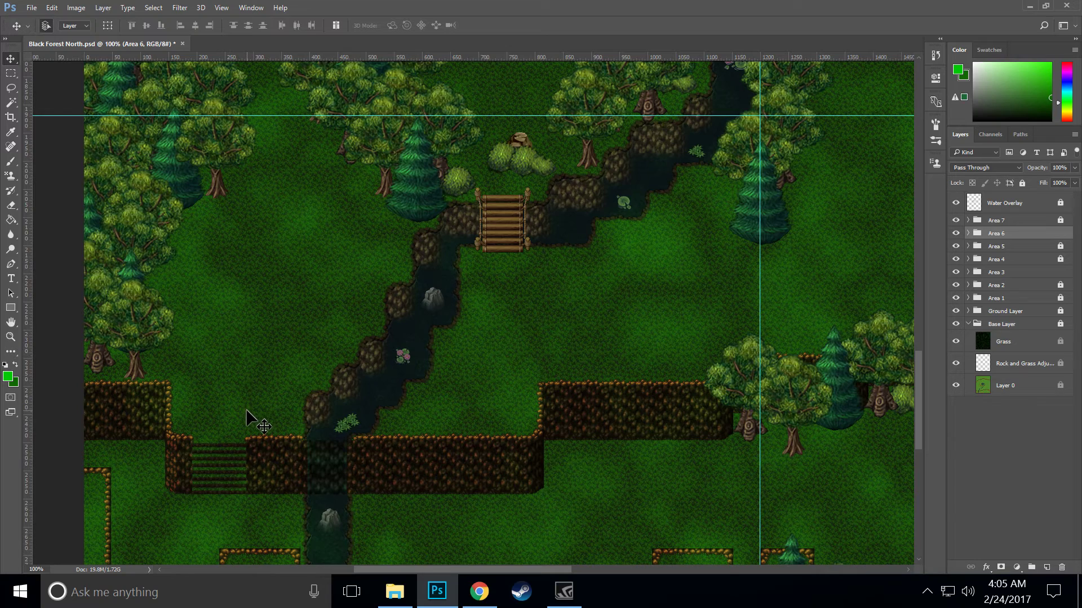
{"action": "left_click_drag", "start_coordinate": [249, 405], "coordinate": [60, 218]}
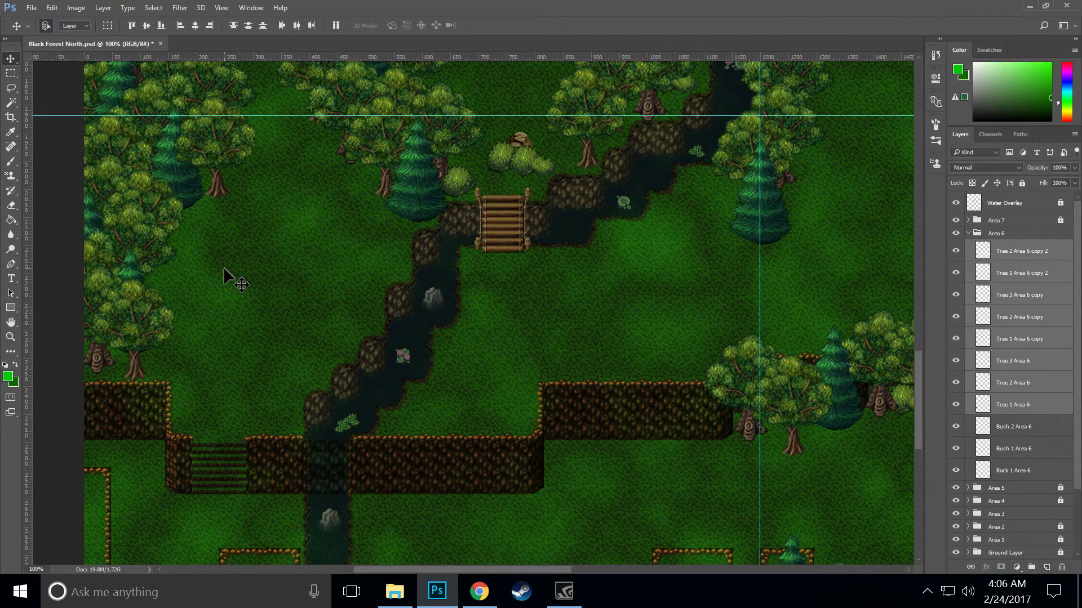
{"action": "key", "text": "ctrl+j"}
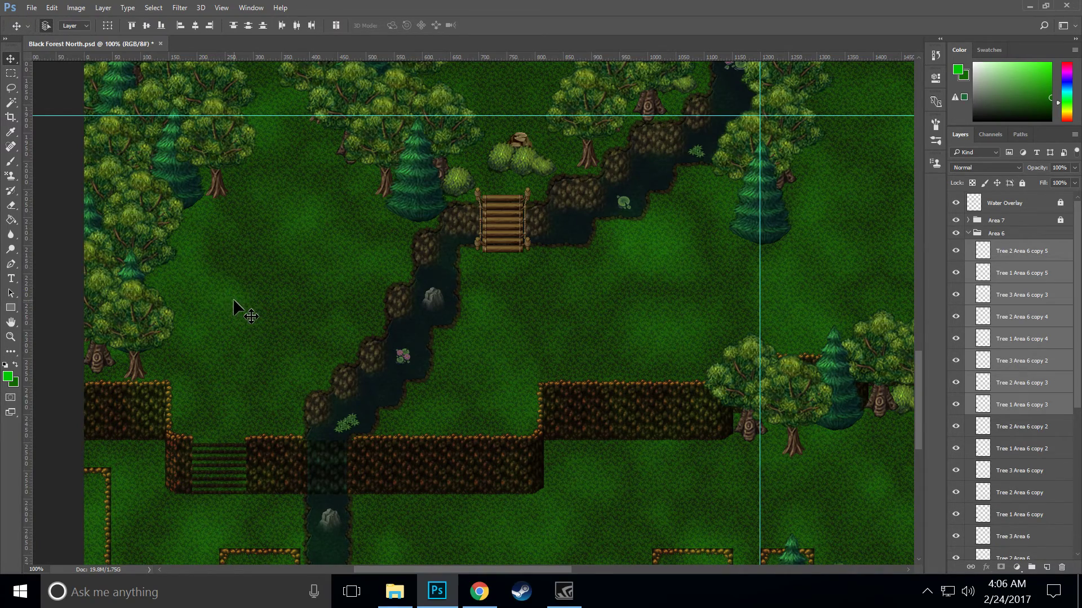
{"action": "scroll", "coordinate": [233, 301], "scroll_direction": "down", "scroll_amount": 10}
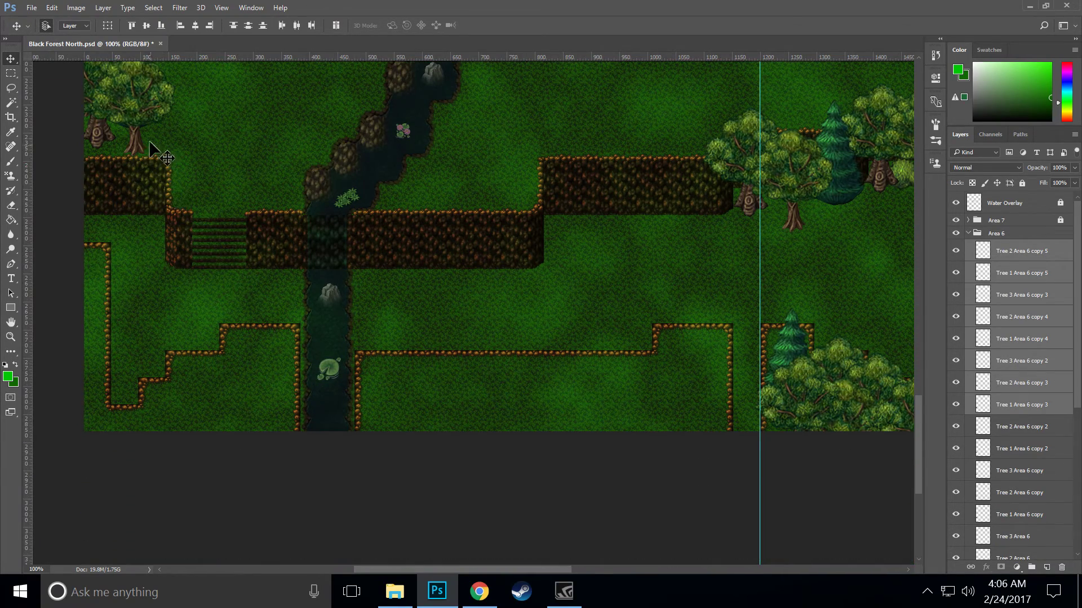
{"action": "left_click_drag", "start_coordinate": [145, 125], "coordinate": [109, 424]}
Step: Shift individual copied trees west so they line the map's edge over the stone ledge in the southwest corner
{"action": "left_click", "coordinate": [182, 428]}
{"action": "left_click_drag", "start_coordinate": [108, 284], "coordinate": [80, 273]}
{"action": "left_click_drag", "start_coordinate": [100, 304], "coordinate": [90, 302]}
{"action": "left_click_drag", "start_coordinate": [94, 402], "coordinate": [82, 402]}
{"action": "scroll", "coordinate": [197, 338], "scroll_direction": "up", "scroll_amount": 5}
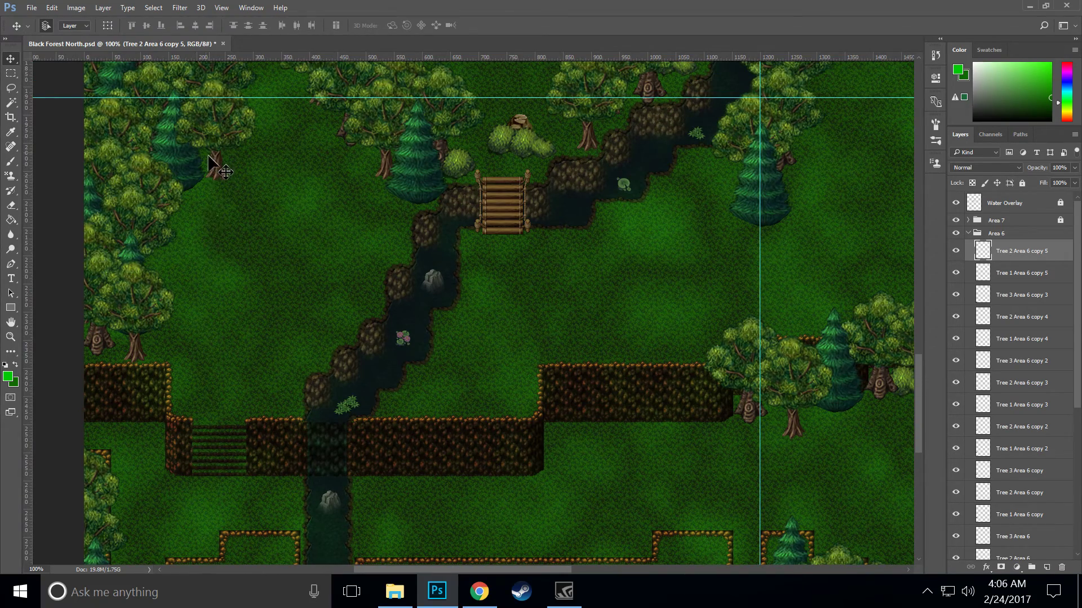
Step: Duplicate the Area 3 trees along the southern map edge and place the copies across the edge on both sides of the river
{"action": "scroll", "coordinate": [206, 510], "scroll_direction": "down", "scroll_amount": 3}
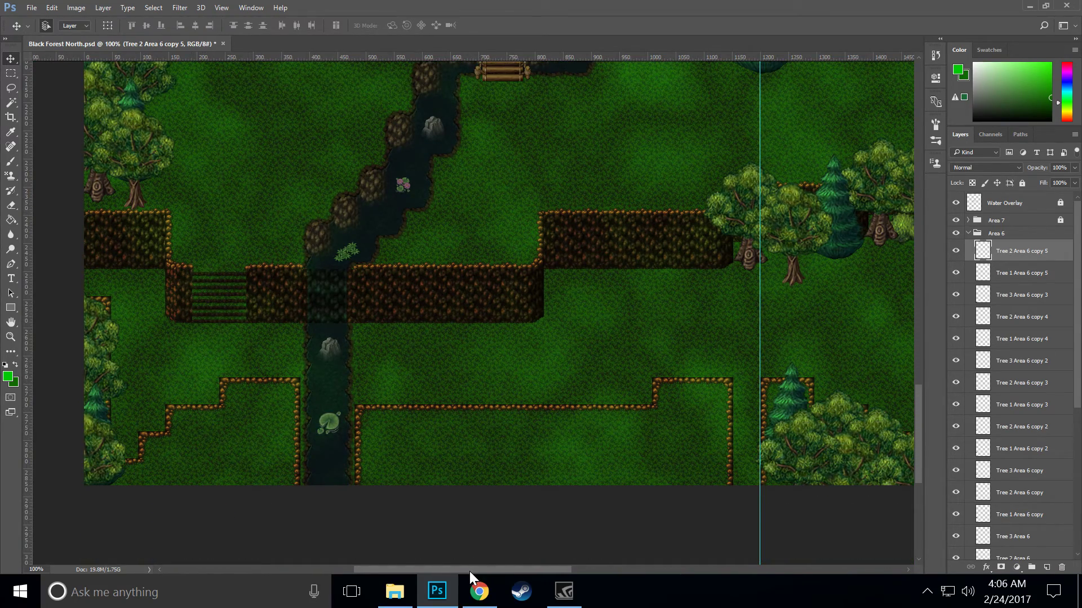
{"action": "left_click_drag", "start_coordinate": [469, 571], "coordinate": [616, 551]}
{"action": "left_click_drag", "start_coordinate": [183, 512], "coordinate": [860, 420]}
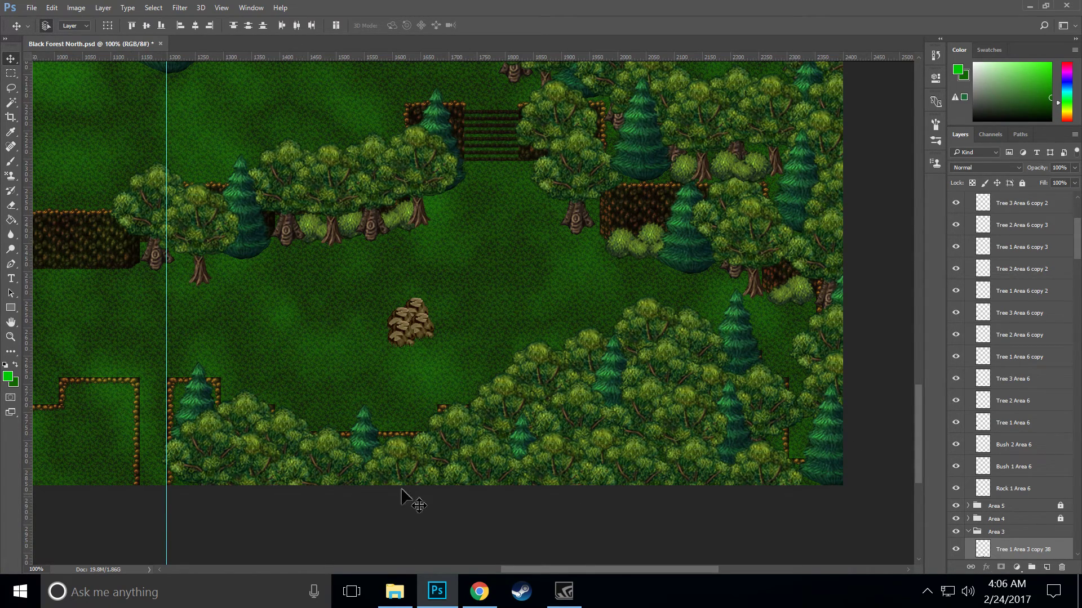
{"action": "left_click_drag", "start_coordinate": [438, 458], "coordinate": [136, 467]}
{"action": "left_click_drag", "start_coordinate": [533, 575], "coordinate": [365, 575]}
{"action": "left_click_drag", "start_coordinate": [714, 463], "coordinate": [400, 476]}
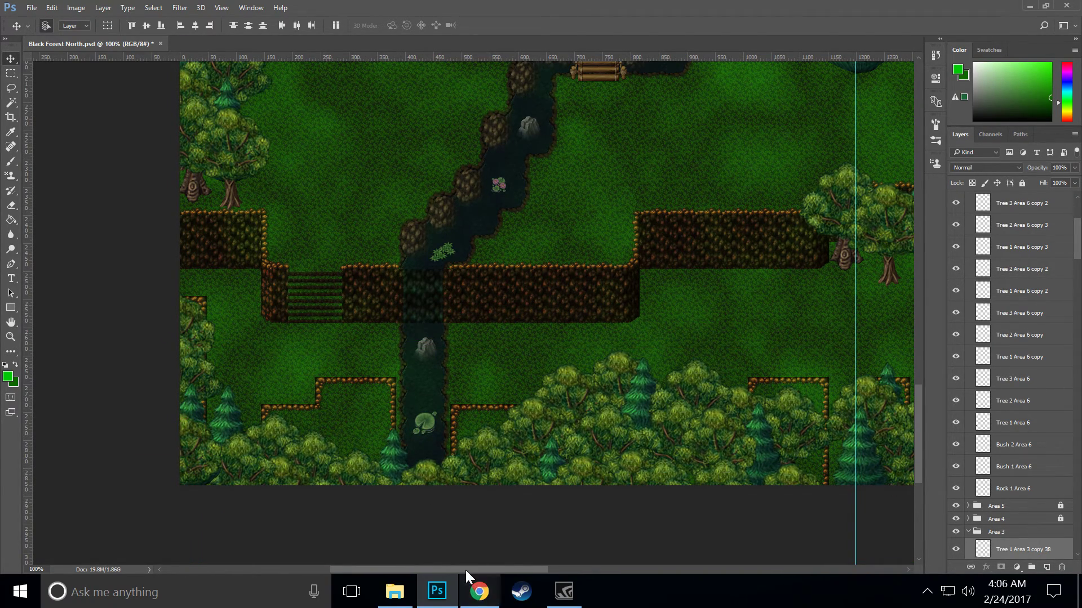
Step: Hide the Area 3 group and move the duplicated tree layers from it into the Area 6 group
{"action": "left_click_drag", "start_coordinate": [465, 569], "coordinate": [545, 568]}
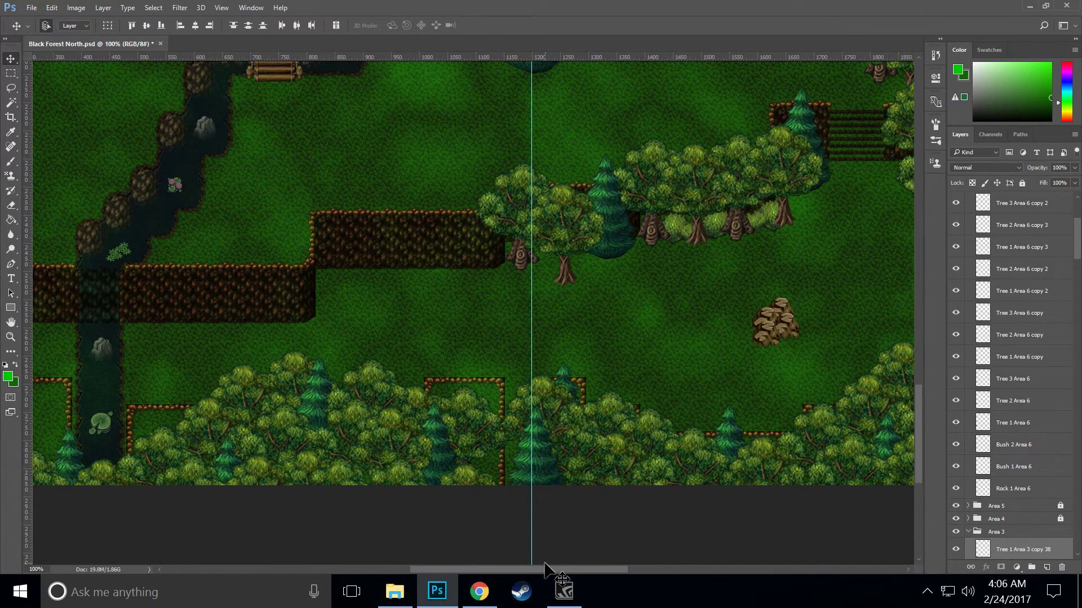
{"action": "scroll", "coordinate": [1016, 252], "scroll_direction": "up", "scroll_amount": 3}
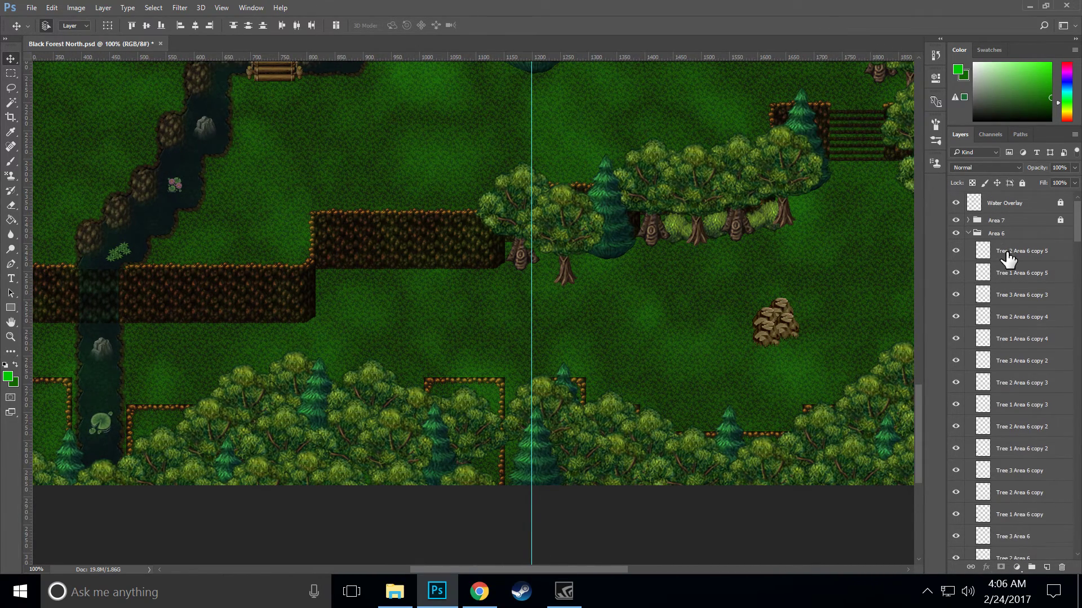
{"action": "left_click", "coordinate": [968, 233]}
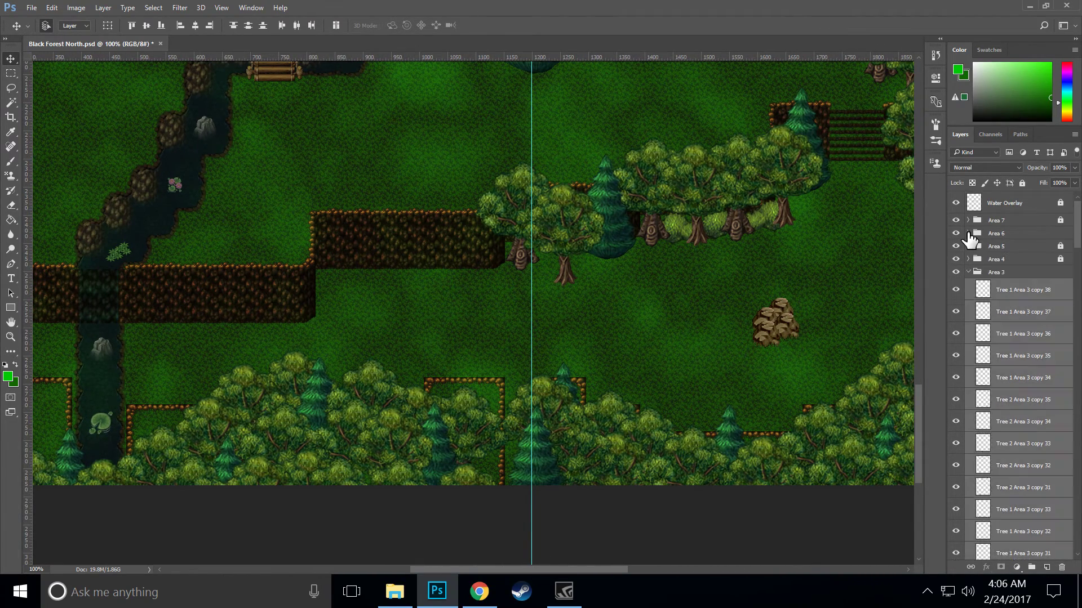
{"action": "left_click", "coordinate": [955, 272]}
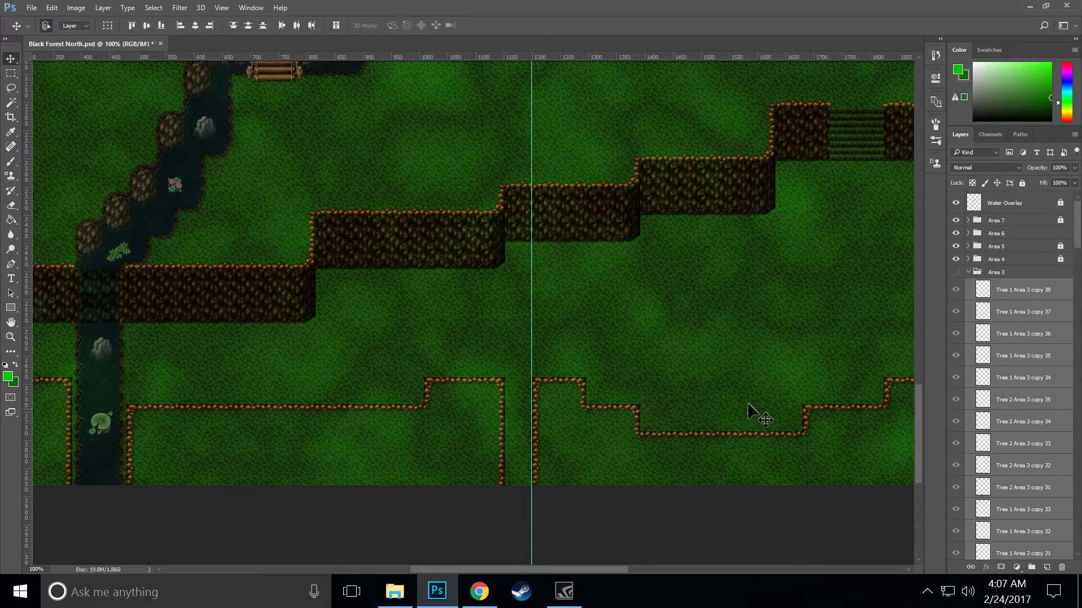
{"action": "left_click_drag", "start_coordinate": [992, 292], "coordinate": [1009, 233]}
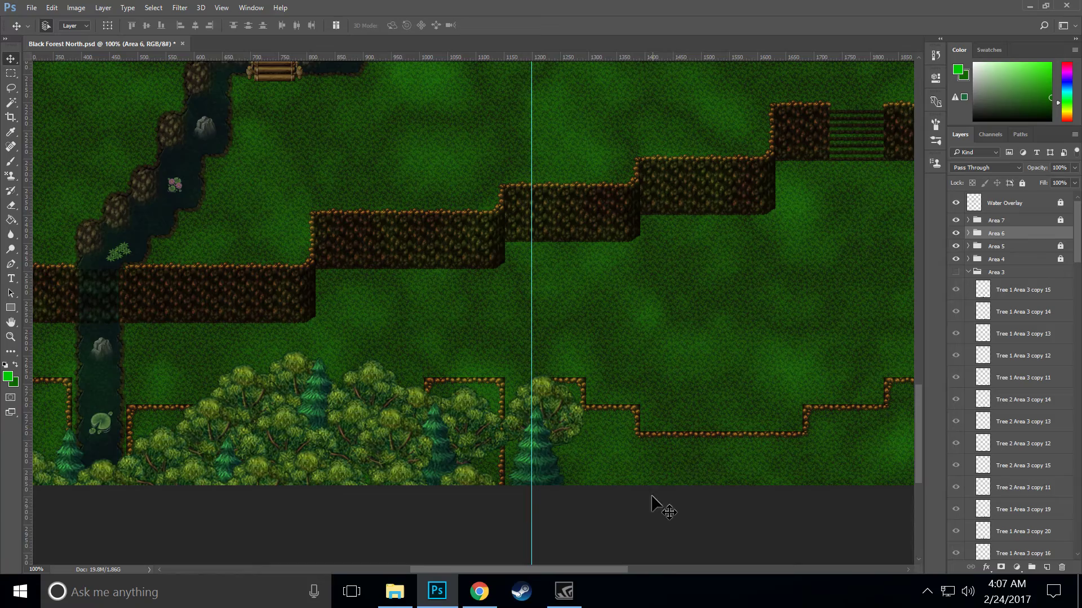
Step: Delete the copied leafy tree and pine that block the southern path opening at the vertical guide
{"action": "mouse_move", "coordinate": [592, 570]}
{"action": "left_mouse_down"}
{"action": "mouse_move", "coordinate": [697, 560]}
{"action": "mouse_move", "coordinate": [495, 577]}
{"action": "mouse_move", "coordinate": [596, 557]}
{"action": "mouse_move", "coordinate": [577, 557]}
{"action": "left_mouse_up"}
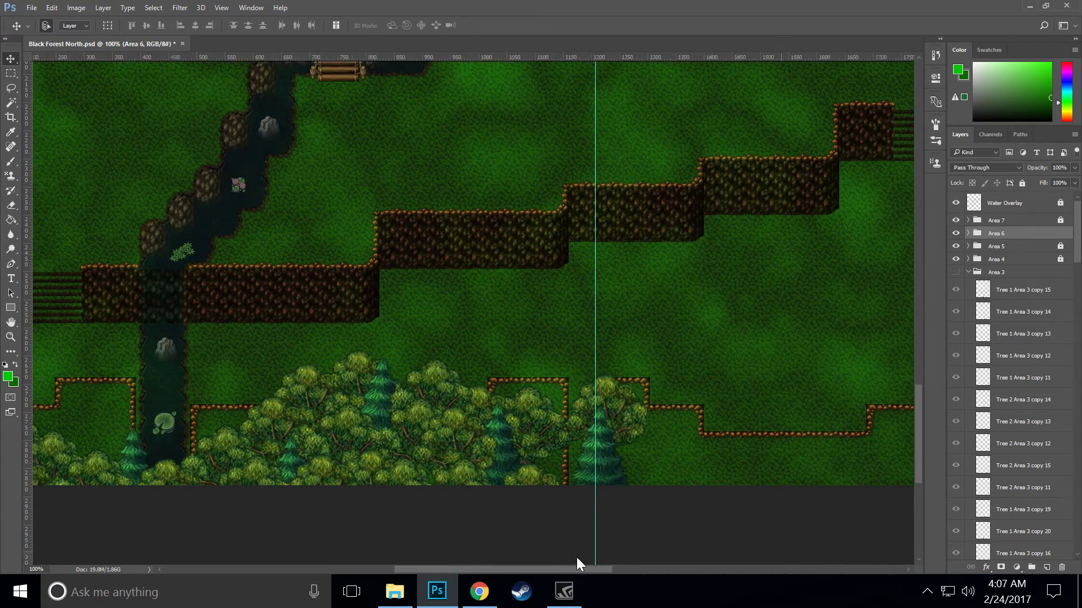
{"action": "left_click", "coordinate": [628, 411]}
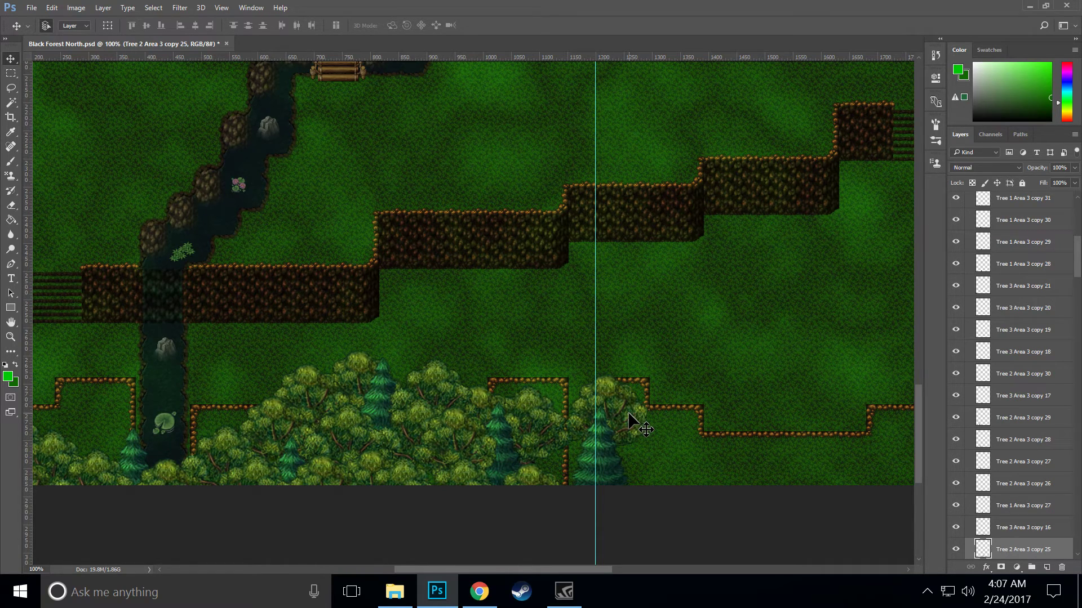
{"action": "key", "text": "Delete"}
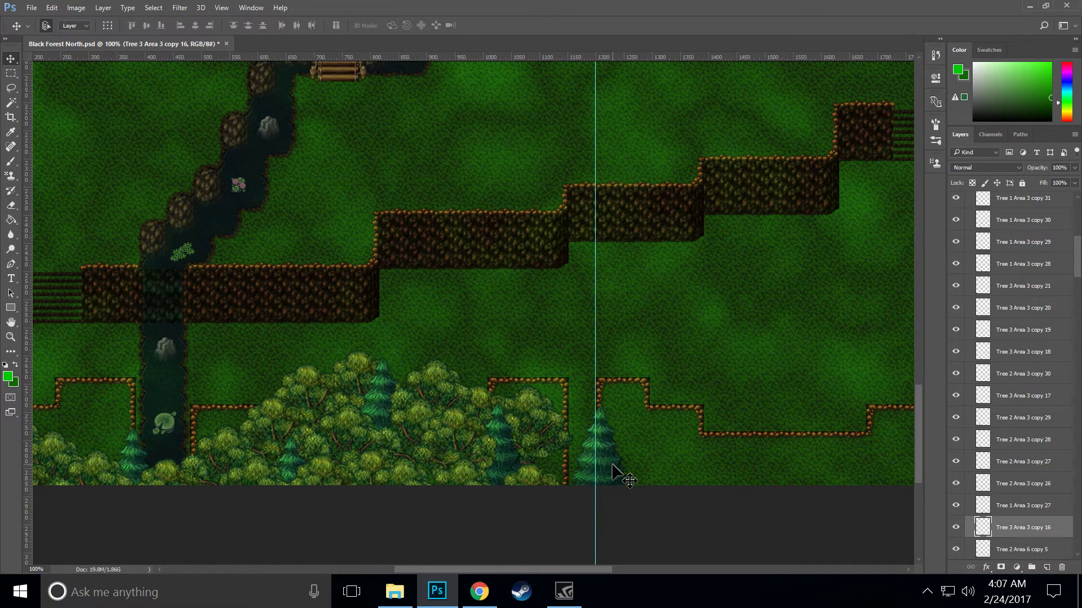
{"action": "key", "text": "Delete"}
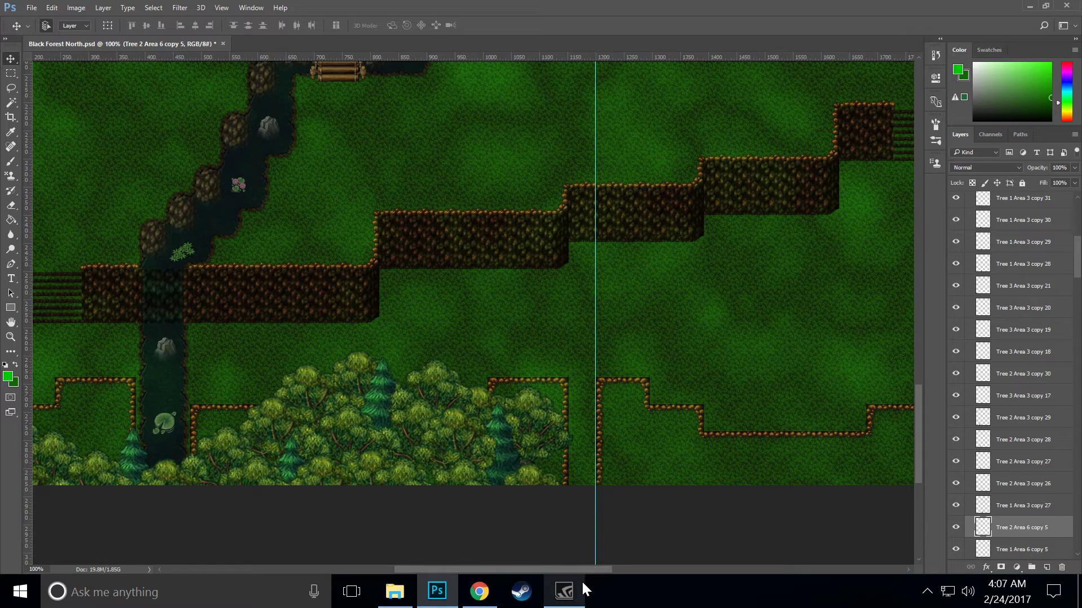
Step: Reposition the pine and the leafy trees west of the river along the stepped stone ledge
{"action": "left_click_drag", "start_coordinate": [585, 570], "coordinate": [551, 576]}
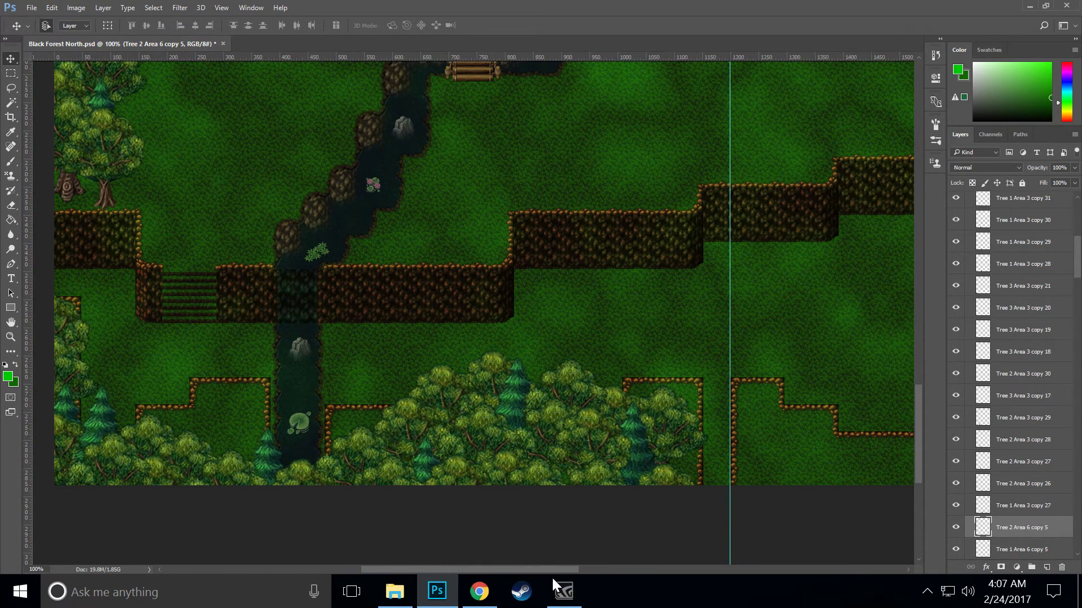
{"action": "left_click_drag", "start_coordinate": [102, 430], "coordinate": [218, 415]}
{"action": "left_click_drag", "start_coordinate": [137, 440], "coordinate": [168, 417]}
{"action": "left_click_drag", "start_coordinate": [94, 445], "coordinate": [137, 451]}
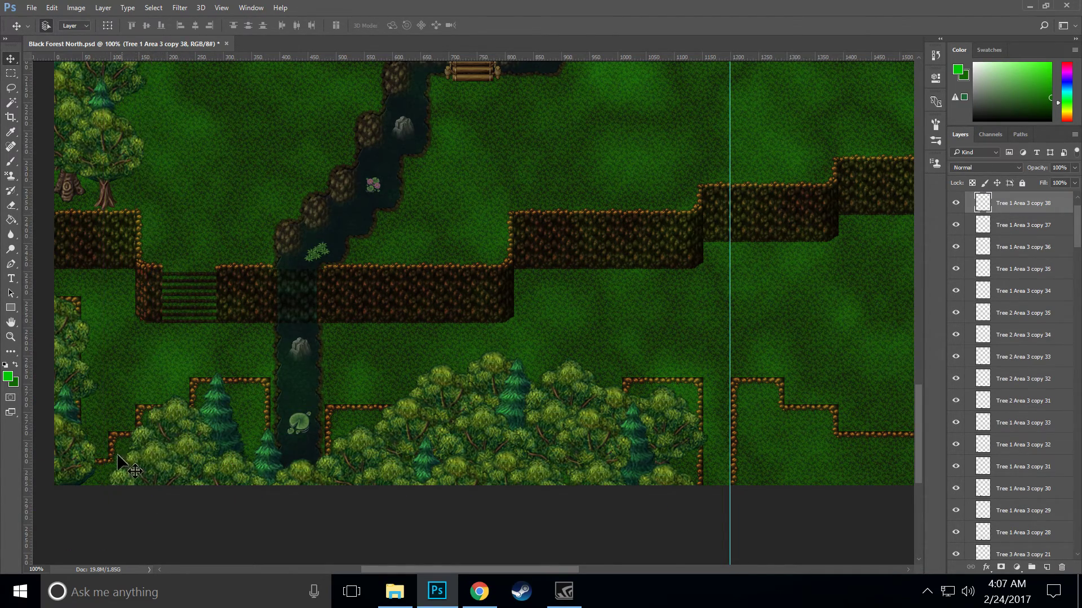
{"action": "mouse_move", "coordinate": [131, 444]}
{"action": "left_mouse_down"}
{"action": "mouse_move", "coordinate": [141, 448]}
{"action": "mouse_move", "coordinate": [105, 442]}
{"action": "mouse_move", "coordinate": [135, 445]}
{"action": "left_mouse_up"}
{"action": "left_click_drag", "start_coordinate": [225, 431], "coordinate": [201, 434]}
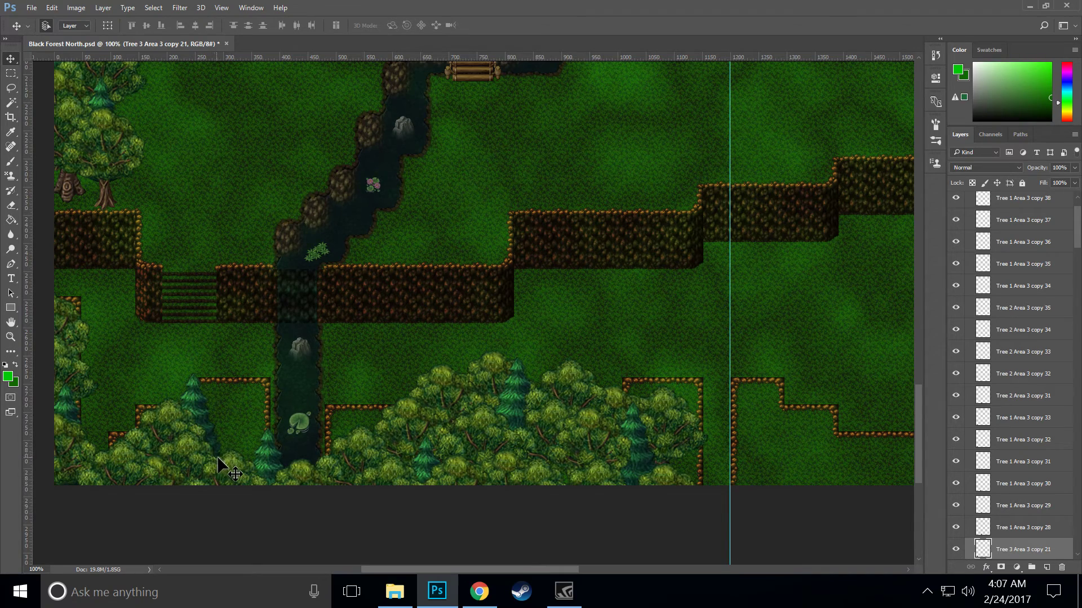
Step: Clear the trees off the river's southern end, moving the pine to the east bank and filling the west bank with leafy trees
{"action": "left_click_drag", "start_coordinate": [257, 457], "coordinate": [375, 329]}
{"action": "mouse_move", "coordinate": [246, 482]}
{"action": "left_mouse_down"}
{"action": "mouse_move", "coordinate": [234, 460]}
{"action": "mouse_move", "coordinate": [238, 394]}
{"action": "mouse_move", "coordinate": [248, 437]}
{"action": "mouse_move", "coordinate": [236, 446]}
{"action": "mouse_move", "coordinate": [239, 502]}
{"action": "left_mouse_up"}
{"action": "left_click_drag", "start_coordinate": [233, 447], "coordinate": [221, 373]}
{"action": "left_click_drag", "start_coordinate": [224, 415], "coordinate": [238, 426]}
{"action": "left_click_drag", "start_coordinate": [235, 471], "coordinate": [231, 446]}
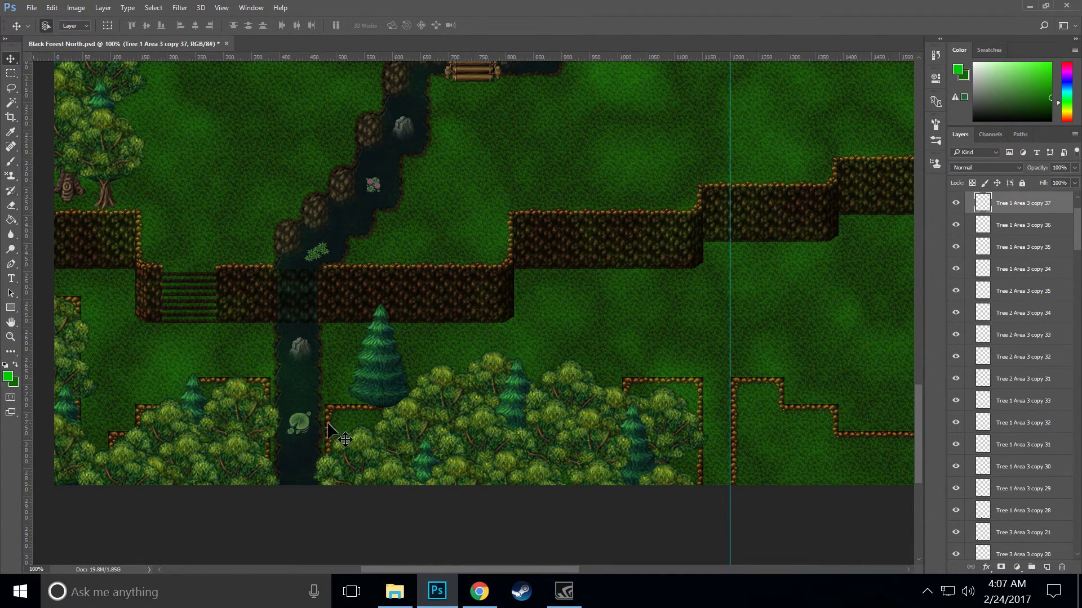
Step: Rearrange the pines and leafy trees between the river and the southern path opening to cover the stone ledge
{"action": "left_click_drag", "start_coordinate": [373, 377], "coordinate": [354, 444]}
{"action": "left_click_drag", "start_coordinate": [421, 421], "coordinate": [482, 413]}
{"action": "mouse_move", "coordinate": [658, 480]}
{"action": "left_mouse_down"}
{"action": "mouse_move", "coordinate": [677, 470]}
{"action": "mouse_move", "coordinate": [661, 463]}
{"action": "left_mouse_up"}
{"action": "left_click_drag", "start_coordinate": [666, 415], "coordinate": [633, 420]}
{"action": "left_click_drag", "start_coordinate": [583, 393], "coordinate": [576, 427]}
{"action": "left_click_drag", "start_coordinate": [665, 405], "coordinate": [679, 470]}
{"action": "left_click_drag", "start_coordinate": [649, 428], "coordinate": [671, 412]}
{"action": "left_click_drag", "start_coordinate": [623, 485], "coordinate": [573, 438]}
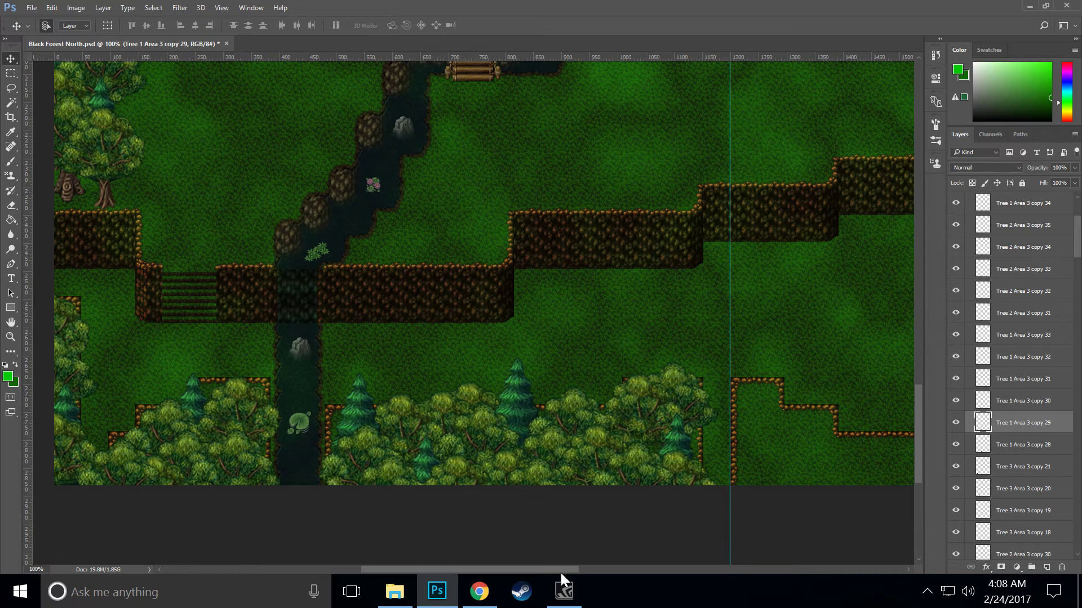
Step: Select the southern-edge trees between the river and the path opening and duplicate them
{"action": "scroll", "coordinate": [560, 573], "scroll_direction": "left", "scroll_amount": 1}
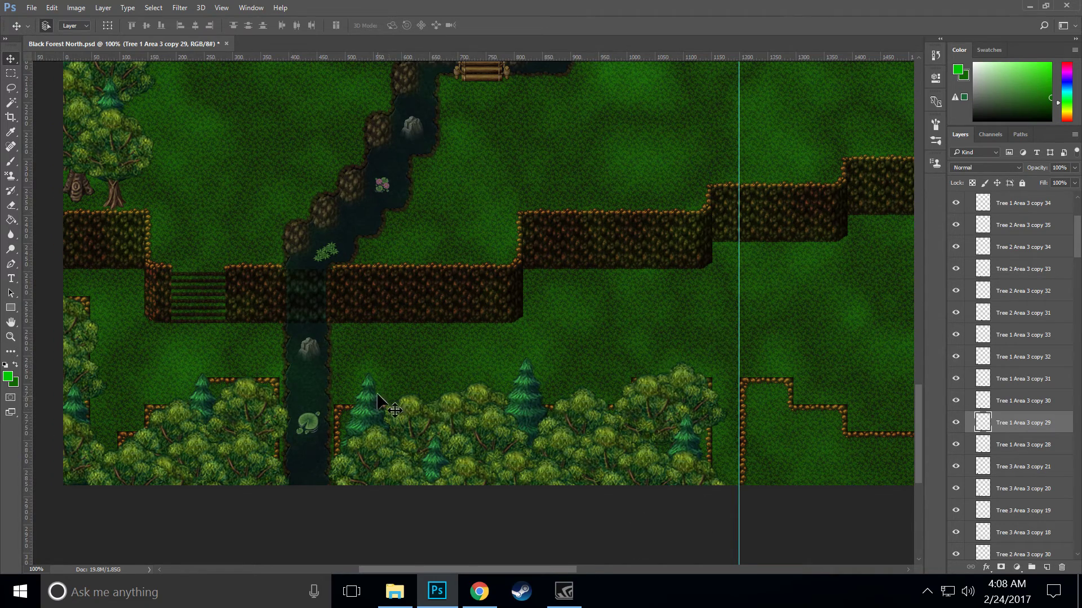
{"action": "left_click_drag", "start_coordinate": [382, 342], "coordinate": [647, 447]}
{"action": "left_click_drag", "start_coordinate": [358, 541], "coordinate": [697, 473]}
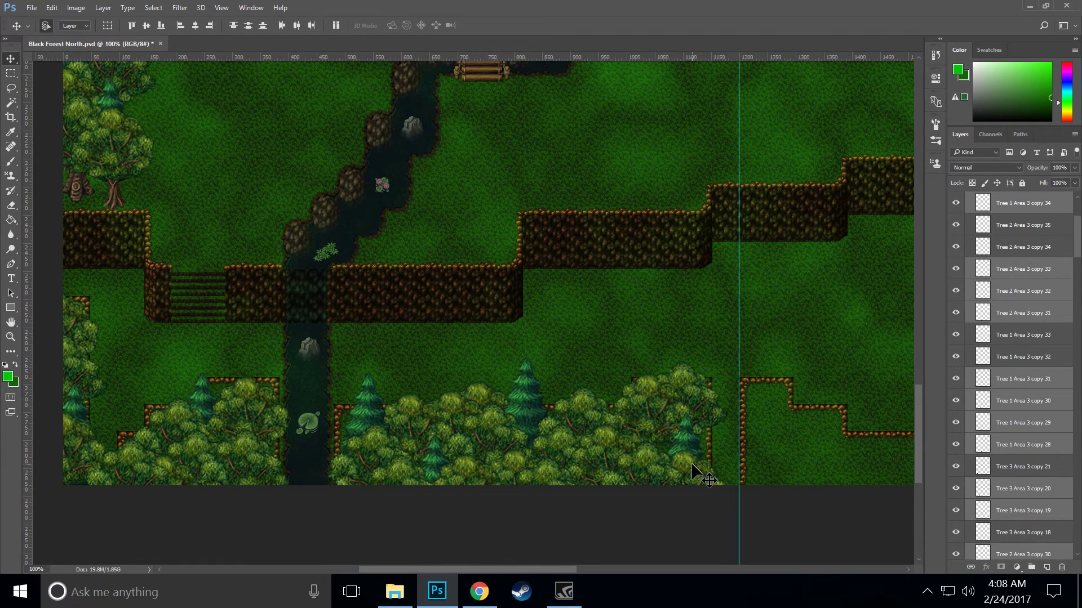
{"action": "key", "text": "ctrl+j"}
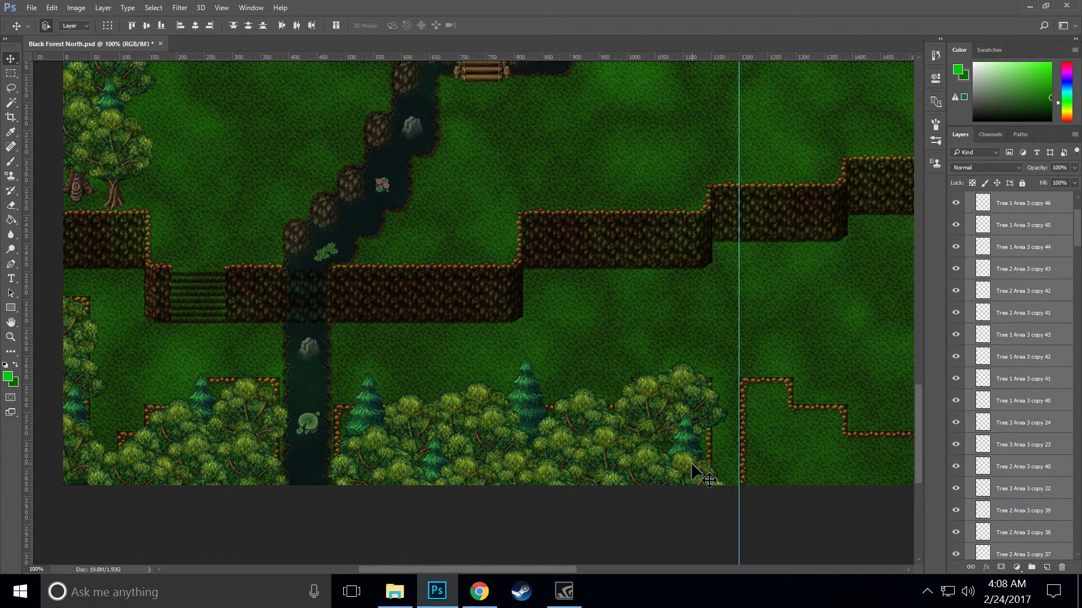
Step: Move the duplicated trees up and slightly east so they stand in front of the cliff east of the river
{"action": "key", "text": "shift+Up"}
{"action": "key", "text": "shift+Up"}
{"action": "key", "text": "shift+Up"}
{"action": "key", "text": "shift+Up"}
{"action": "key", "text": "shift+Up"}
{"action": "key", "text": "shift+Up"}
{"action": "key", "text": "shift+Up"}
{"action": "key", "text": "shift+Up"}
{"action": "key", "text": "shift+Up"}
{"action": "key", "text": "shift+Up"}
{"action": "key", "text": "shift+Up"}
{"action": "key", "text": "shift+Up"}
{"action": "key", "text": "shift+Up"}
{"action": "key", "text": "shift+Up"}
{"action": "key", "text": "shift+Up"}
{"action": "key", "text": "shift+Up"}
{"action": "key", "text": "shift+Up"}
{"action": "key", "text": "shift+Up"}
{"action": "key", "text": "shift+Up"}
{"action": "key", "text": "shift+Up"}
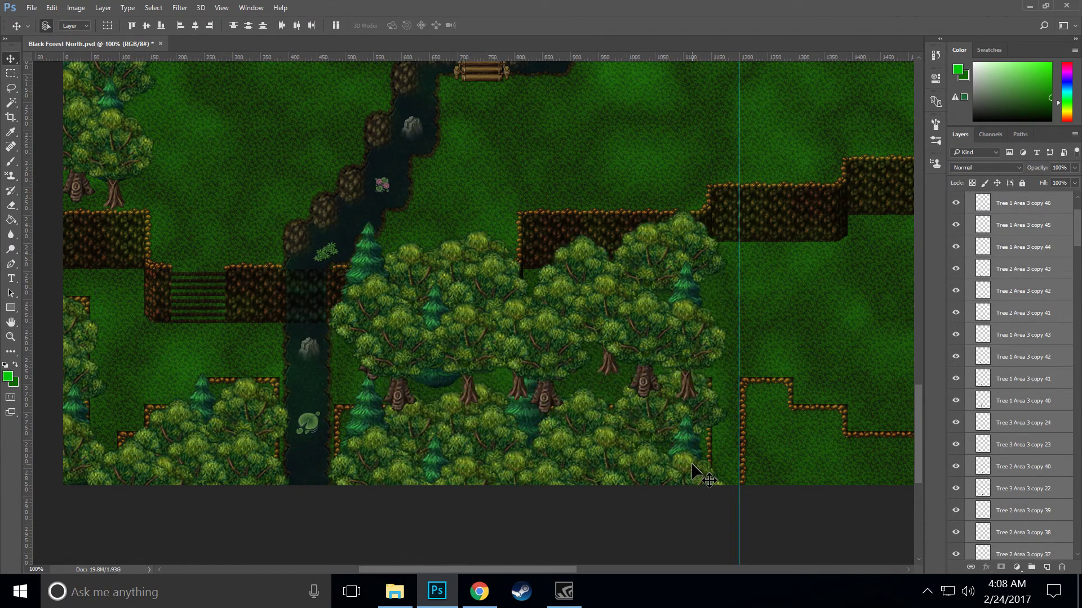
{"action": "left_click_drag", "start_coordinate": [583, 292], "coordinate": [625, 313]}
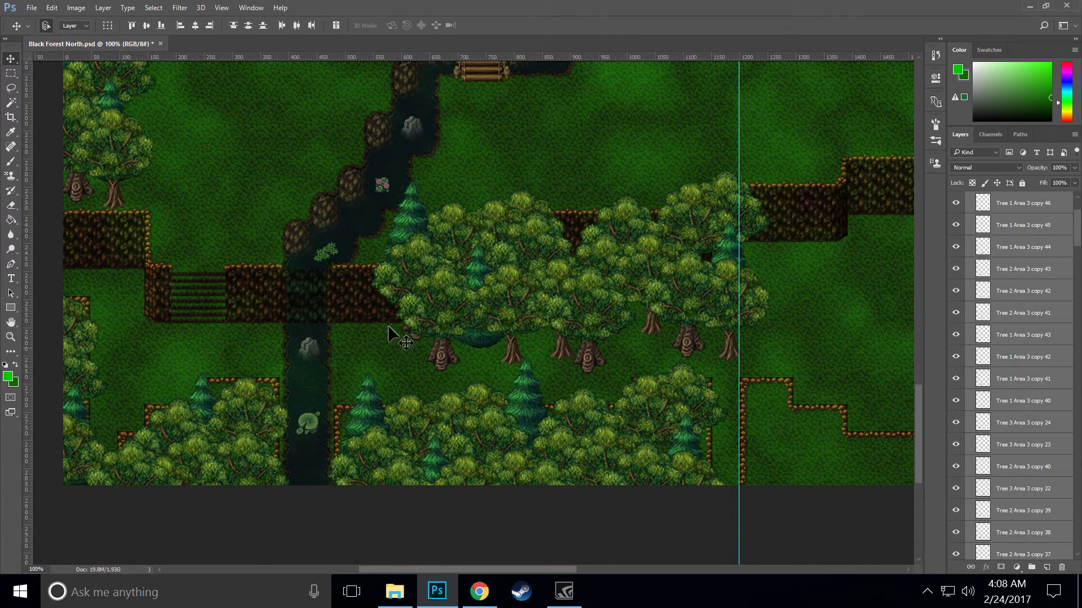
{"action": "key", "text": "Delete"}
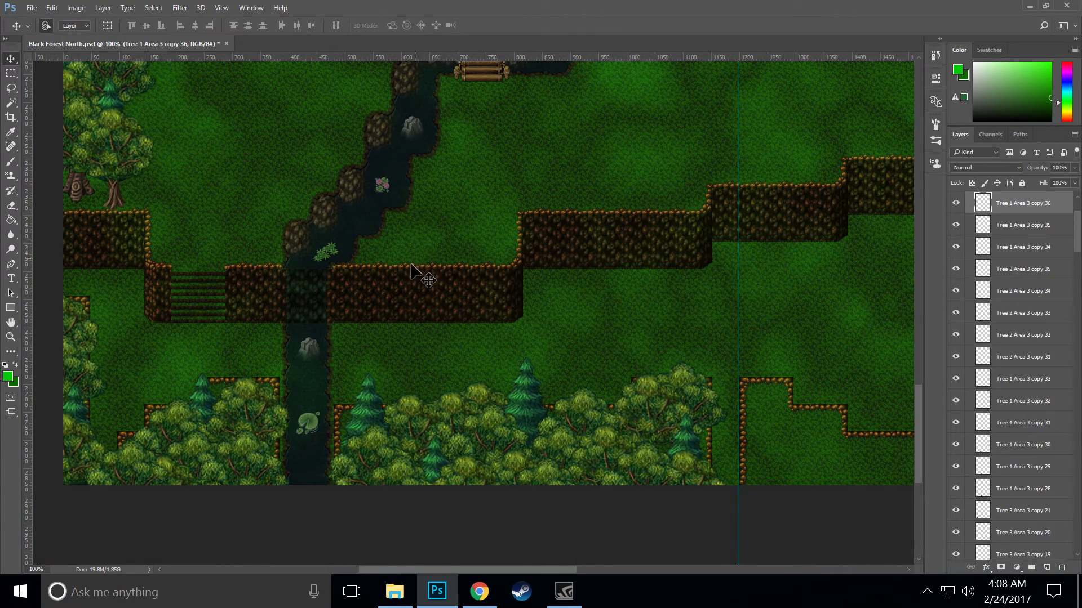
{"action": "key", "text": "ctrl+z"}
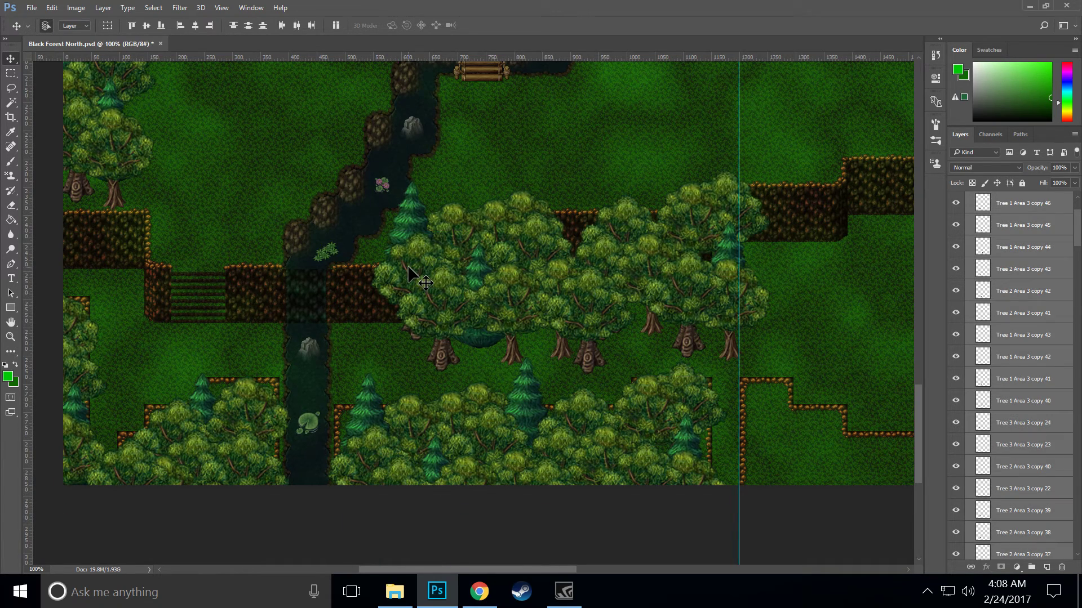
Step: Remove the westernmost pine from the cliff cluster and shift the leafy trees and a second pine west toward the river
{"action": "left_click", "coordinate": [408, 231]}
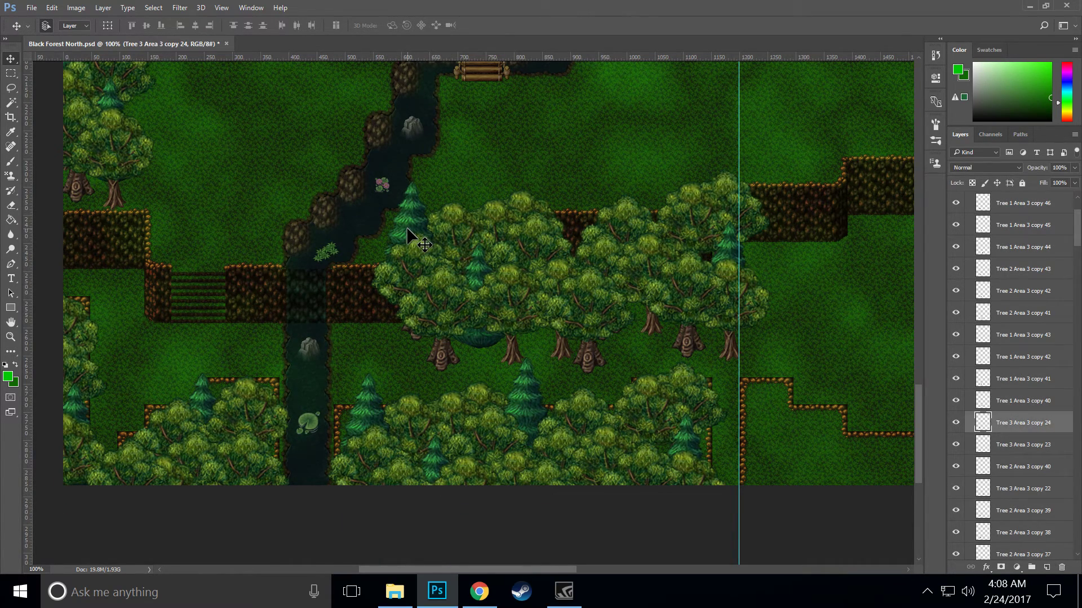
{"action": "left_click_drag", "start_coordinate": [407, 229], "coordinate": [411, 282]}
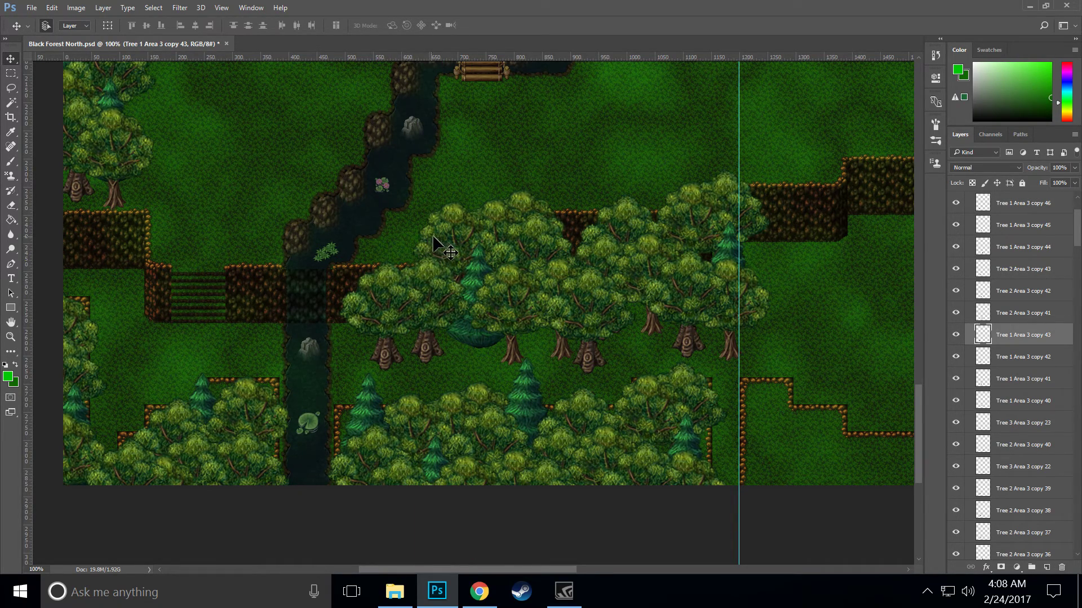
{"action": "left_click_drag", "start_coordinate": [435, 237], "coordinate": [442, 261]}
{"action": "left_click_drag", "start_coordinate": [466, 333], "coordinate": [390, 328]}
{"action": "left_click_drag", "start_coordinate": [517, 323], "coordinate": [481, 323]}
Step: Spread the remaining leafy trees along the cliff base and shift the eastern pine west into the cluster
{"action": "left_click_drag", "start_coordinate": [550, 228], "coordinate": [523, 225]}
{"action": "left_click_drag", "start_coordinate": [523, 203], "coordinate": [569, 204]}
{"action": "mouse_move", "coordinate": [560, 302]}
{"action": "left_mouse_down"}
{"action": "mouse_move", "coordinate": [563, 285]}
{"action": "mouse_move", "coordinate": [549, 300]}
{"action": "mouse_move", "coordinate": [580, 297]}
{"action": "left_mouse_up"}
{"action": "left_click_drag", "start_coordinate": [561, 332], "coordinate": [547, 325]}
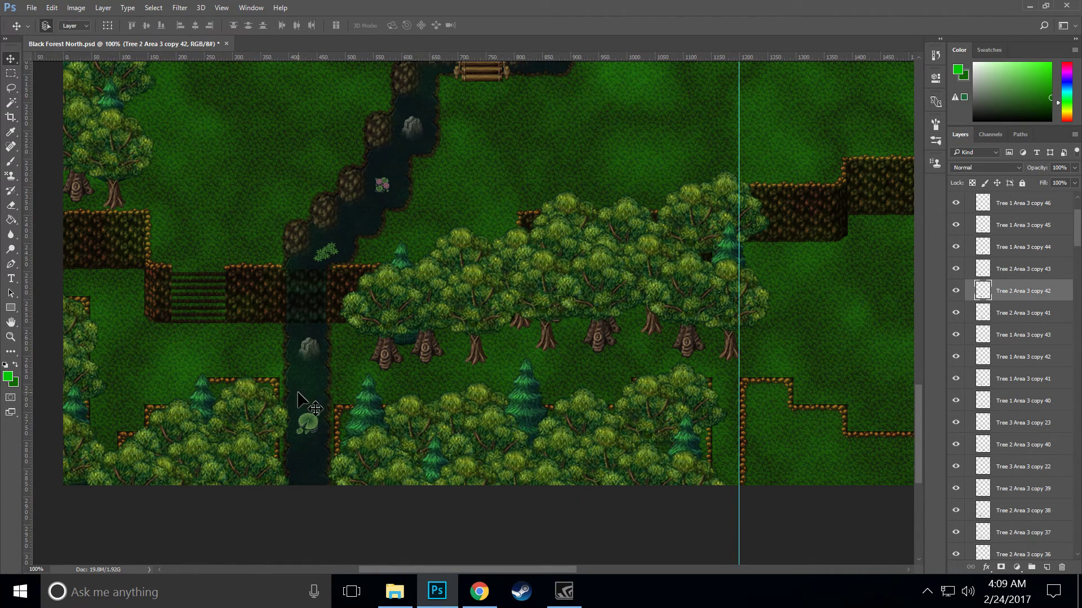
{"action": "left_click_drag", "start_coordinate": [385, 354], "coordinate": [360, 343]}
{"action": "mouse_move", "coordinate": [722, 303]}
{"action": "left_mouse_down"}
{"action": "mouse_move", "coordinate": [728, 286]}
{"action": "mouse_move", "coordinate": [710, 293]}
{"action": "mouse_move", "coordinate": [736, 290]}
{"action": "left_mouse_up"}
{"action": "left_click_drag", "start_coordinate": [726, 238], "coordinate": [691, 228]}
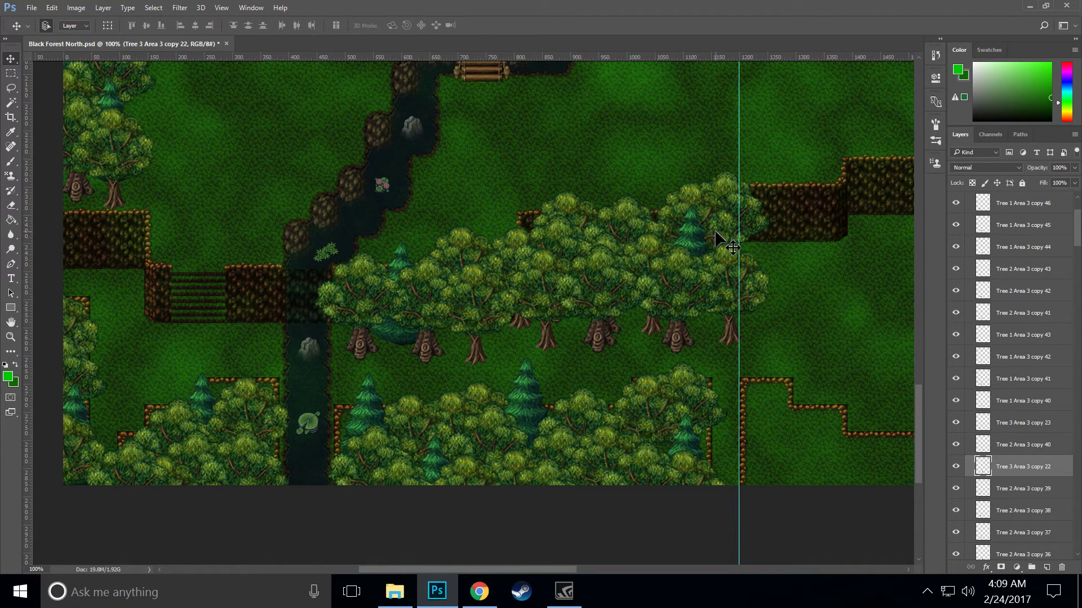
Step: Duplicate the eastern pine into the middle of the cliff cluster, layer it behind the front leafy trees and raise it toward the cliff
{"action": "key", "text": "ctrl"}
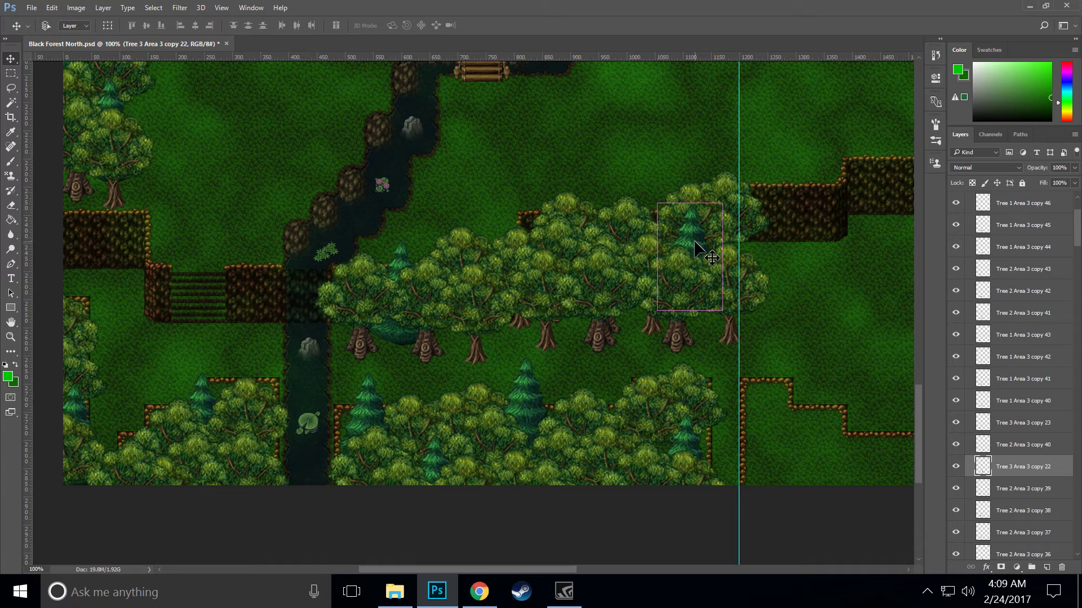
{"action": "left_click_drag", "start_coordinate": [697, 248], "coordinate": [572, 276]}
{"action": "left_click_drag", "start_coordinate": [1017, 473], "coordinate": [1025, 316]}
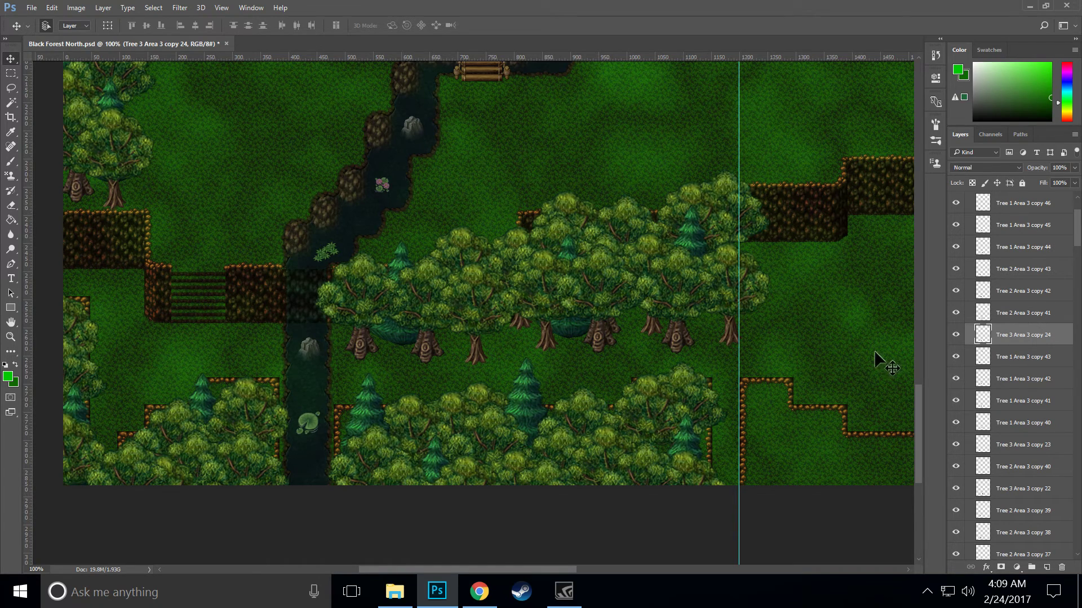
{"action": "left_click_drag", "start_coordinate": [582, 320], "coordinate": [596, 285]}
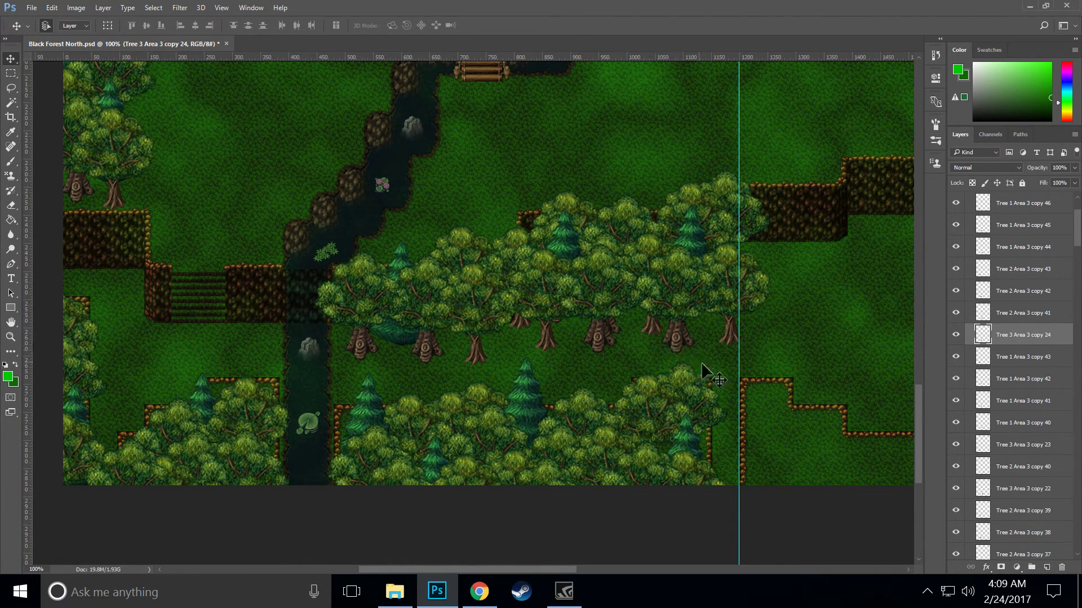
Step: Collapse the Area 6 and Area 3 layer groups and make the Area 3 group visible
{"action": "scroll", "coordinate": [996, 235], "scroll_direction": "up", "scroll_amount": 3}
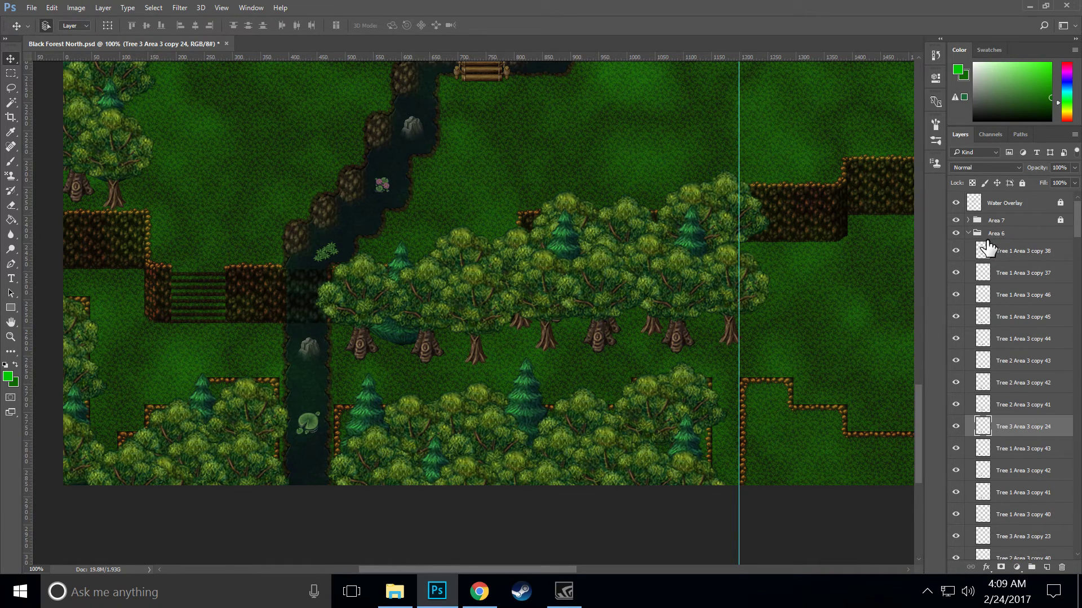
{"action": "left_click", "coordinate": [969, 233]}
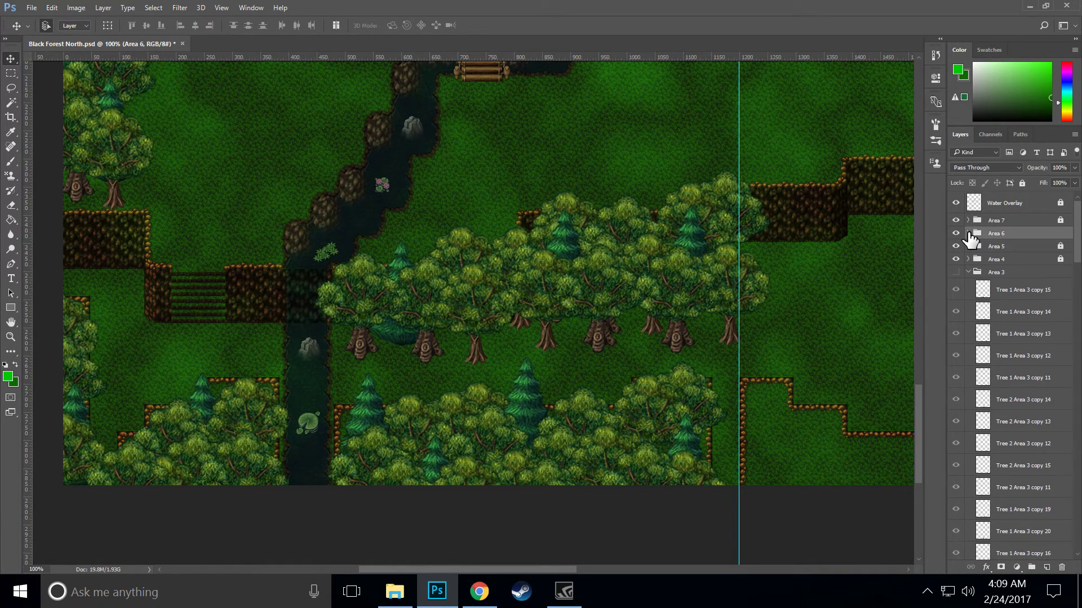
{"action": "left_click", "coordinate": [968, 273]}
{"action": "left_click", "coordinate": [956, 272]}
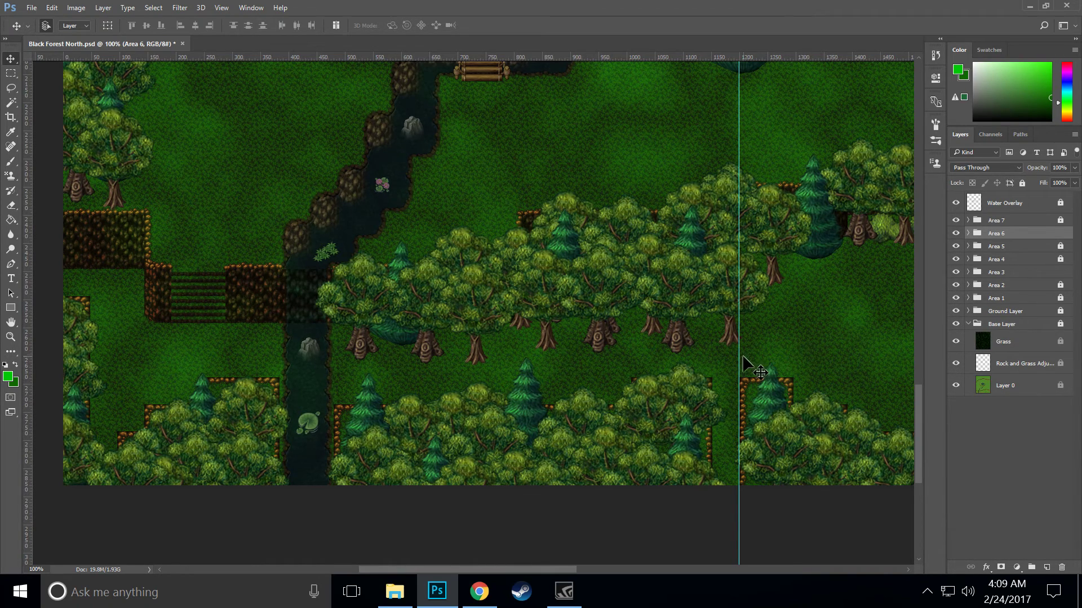
Step: Delete three front leafy trees from the eastern half of the cliff cluster and nudge a remaining leafy tree slightly east
{"action": "left_click", "coordinate": [688, 355]}
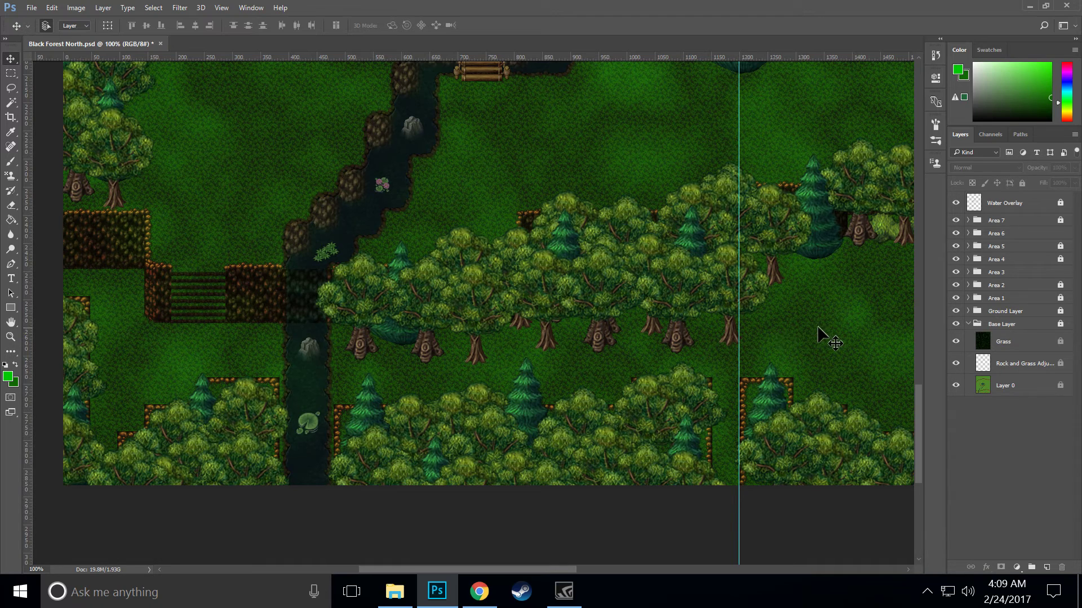
{"action": "left_click", "coordinate": [680, 338]}
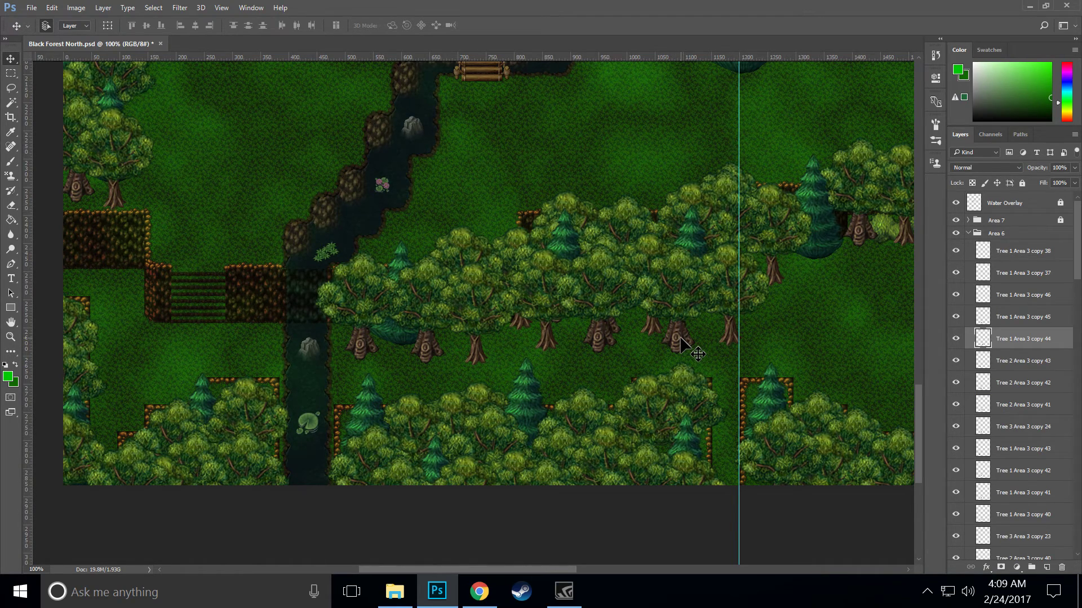
{"action": "key", "text": "Delete"}
{"action": "left_click", "coordinate": [728, 338]}
{"action": "key", "text": "Delete"}
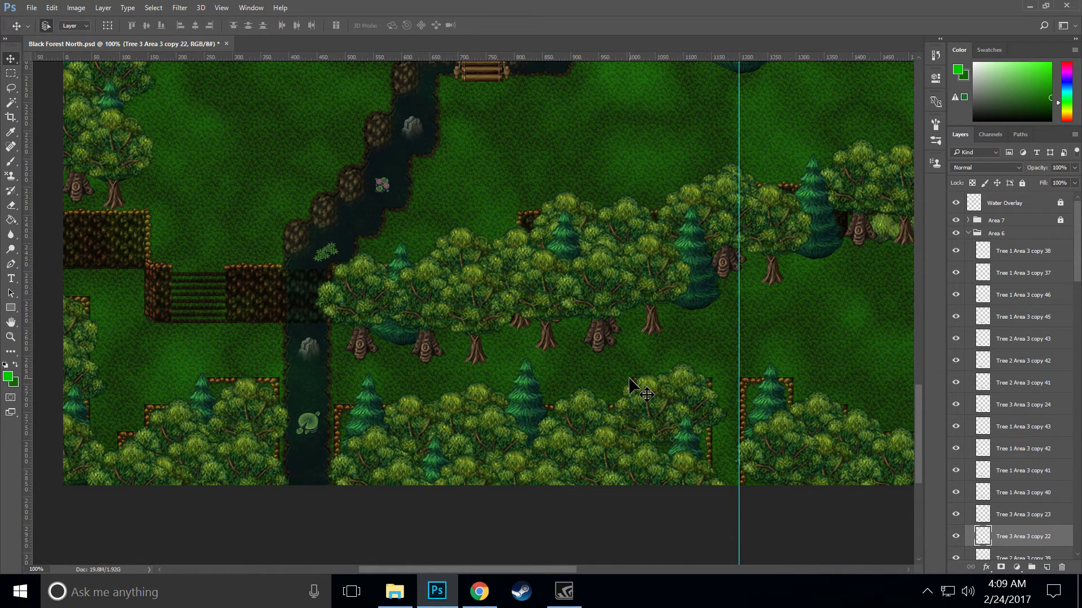
{"action": "left_click", "coordinate": [610, 345]}
{"action": "key", "text": "Delete"}
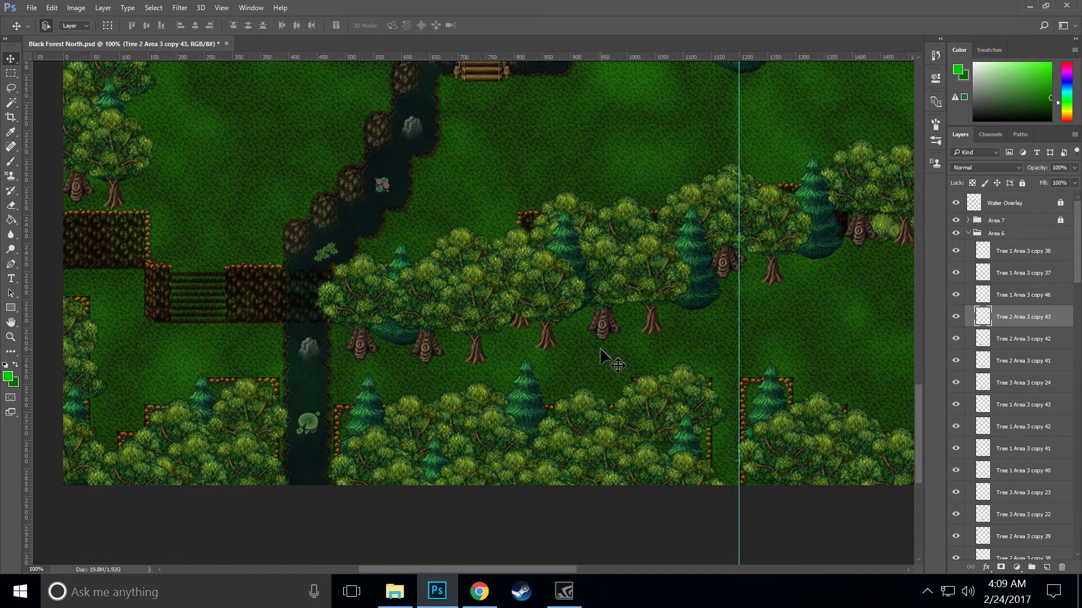
{"action": "left_click_drag", "start_coordinate": [552, 309], "coordinate": [565, 307]}
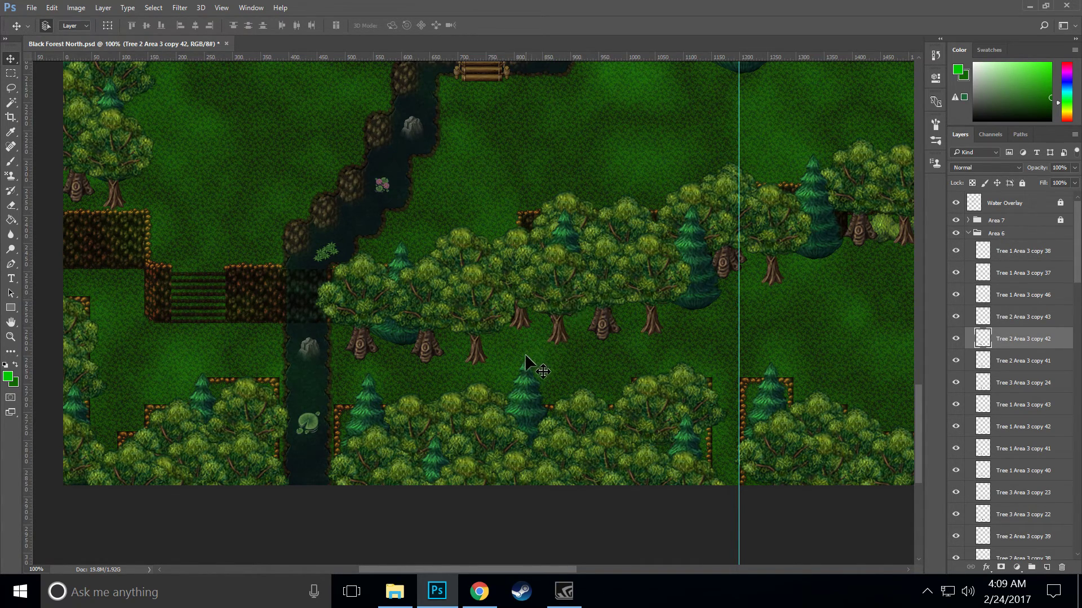
Step: Select the trees above the cliff at the map's western edge and duplicate them beside the river south of the bridge
{"action": "scroll", "coordinate": [414, 466], "scroll_direction": "up", "scroll_amount": 4}
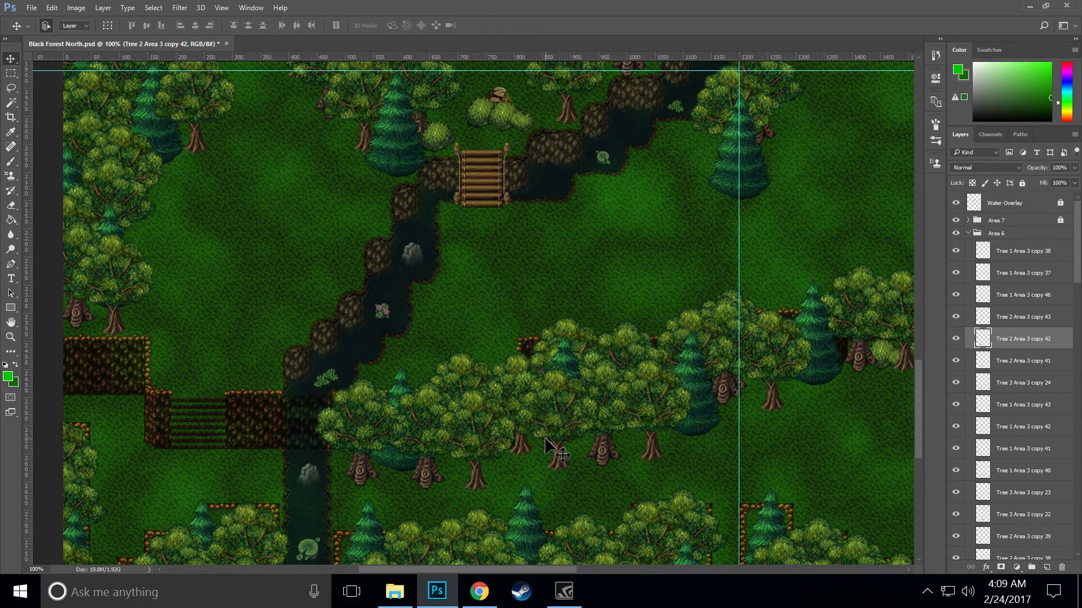
{"action": "scroll", "coordinate": [439, 355], "scroll_direction": "down", "scroll_amount": 1}
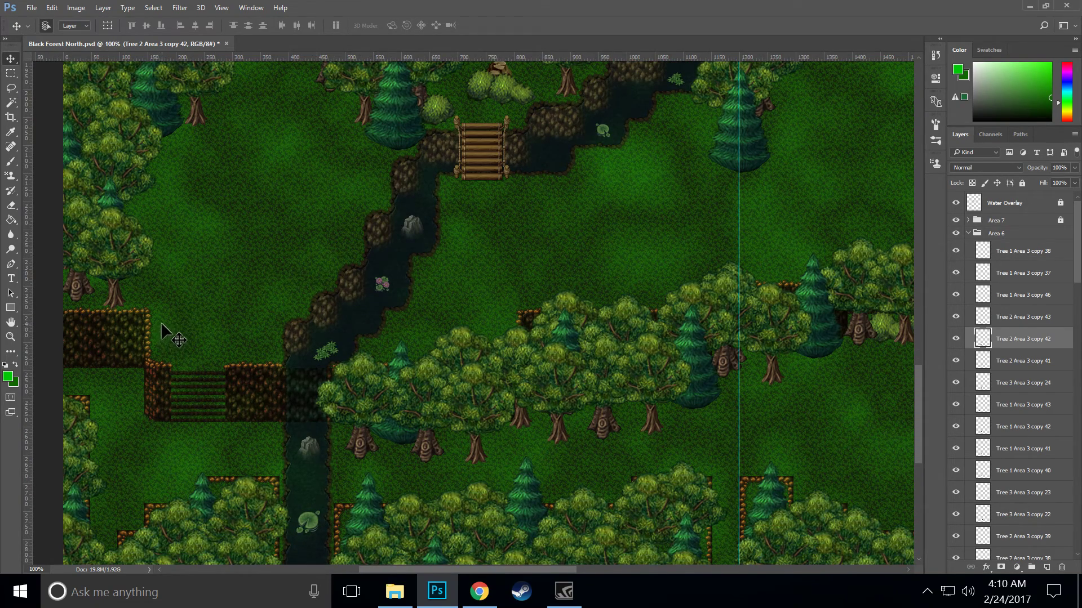
{"action": "left_click_drag", "start_coordinate": [144, 346], "coordinate": [63, 178]}
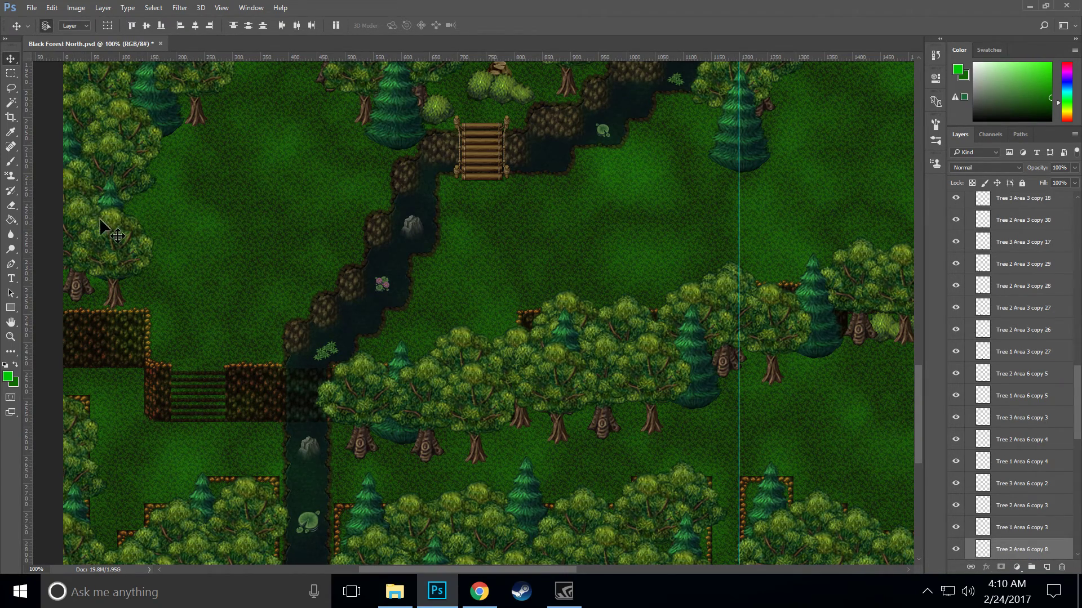
{"action": "left_click_drag", "start_coordinate": [112, 228], "coordinate": [365, 263]}
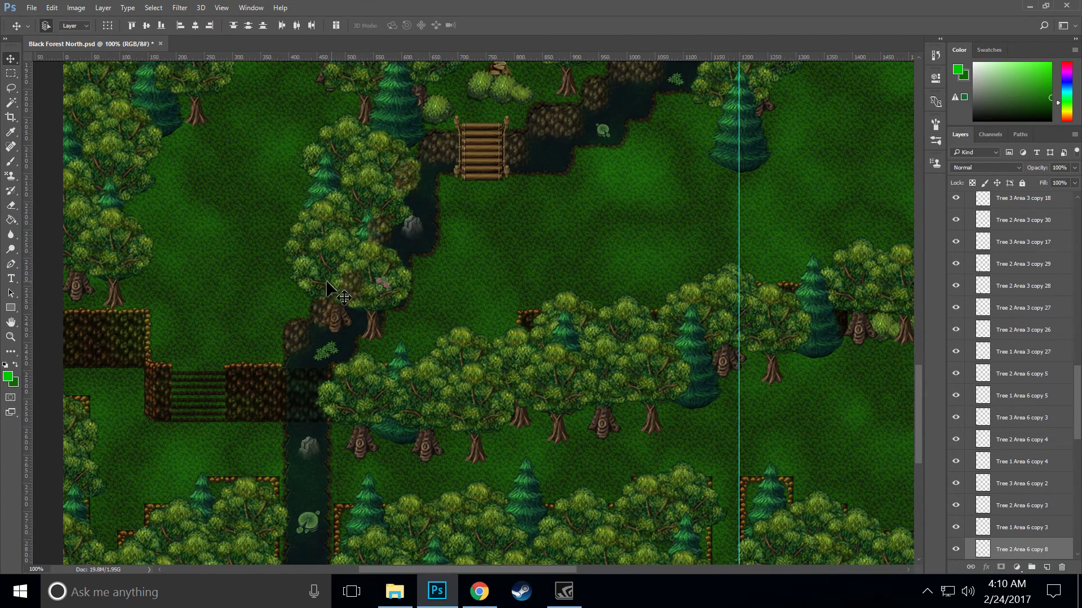
{"action": "left_click", "coordinate": [173, 242]}
Step: Shift the duplicated trees west and north off the water so they line the river's west bank
{"action": "left_click_drag", "start_coordinate": [294, 251], "coordinate": [252, 249]}
{"action": "left_click_drag", "start_coordinate": [323, 271], "coordinate": [234, 271]}
{"action": "left_click_drag", "start_coordinate": [376, 263], "coordinate": [273, 246]}
{"action": "left_click_drag", "start_coordinate": [251, 233], "coordinate": [292, 231]}
{"action": "left_click_drag", "start_coordinate": [365, 236], "coordinate": [282, 203]}
{"action": "left_click_drag", "start_coordinate": [380, 180], "coordinate": [338, 127]}
{"action": "left_click_drag", "start_coordinate": [374, 142], "coordinate": [347, 100]}
{"action": "left_click", "coordinate": [383, 120]}
Step: Remove one duplicated pine from the west bank and settle the remaining pine behind the adjusted leafy trees
{"action": "left_click_drag", "start_coordinate": [325, 188], "coordinate": [318, 211]}
{"action": "left_click_drag", "start_coordinate": [304, 214], "coordinate": [284, 169]}
{"action": "left_click_drag", "start_coordinate": [332, 203], "coordinate": [262, 155]}
{"action": "key", "text": "Delete"}
{"action": "mouse_move", "coordinate": [302, 235]}
{"action": "left_mouse_down"}
{"action": "mouse_move", "coordinate": [338, 233]}
{"action": "mouse_move", "coordinate": [278, 224]}
{"action": "mouse_move", "coordinate": [305, 221]}
{"action": "mouse_move", "coordinate": [318, 193]}
{"action": "mouse_move", "coordinate": [295, 235]}
{"action": "left_mouse_up"}
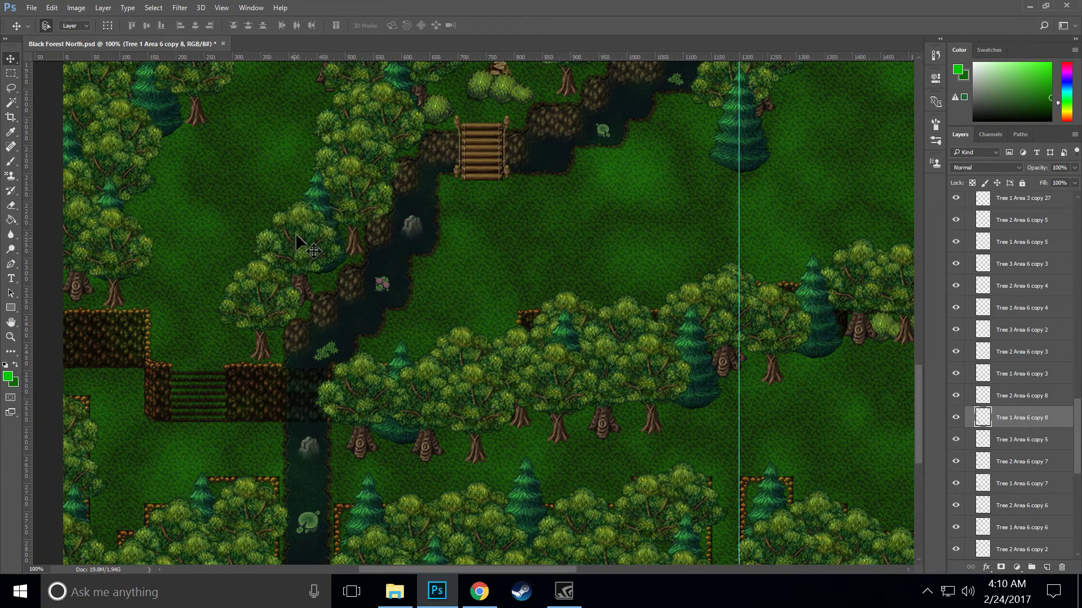
{"action": "left_click_drag", "start_coordinate": [306, 187], "coordinate": [312, 205]}
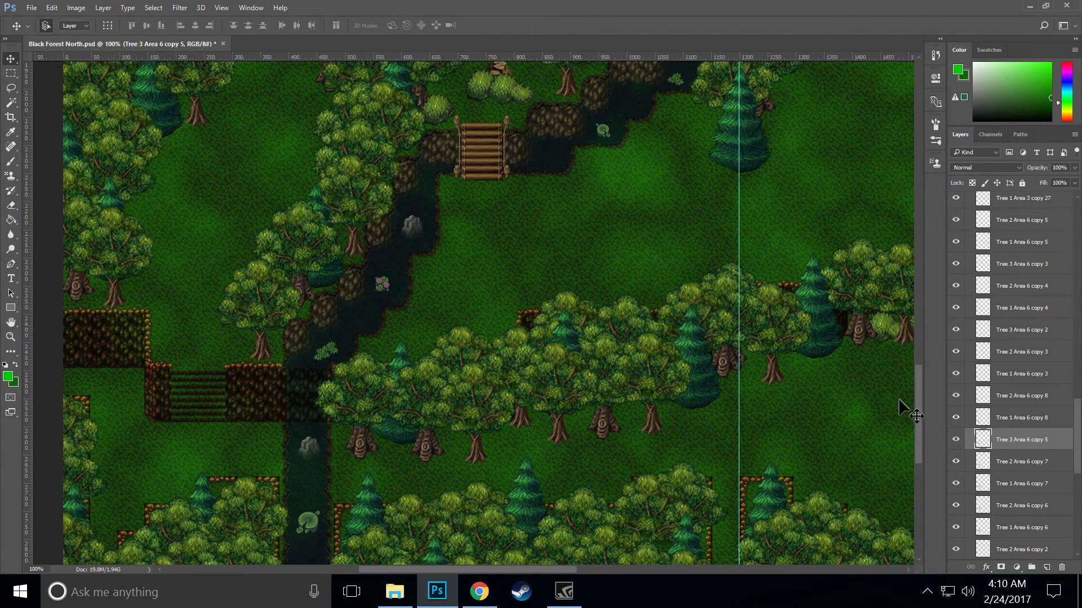